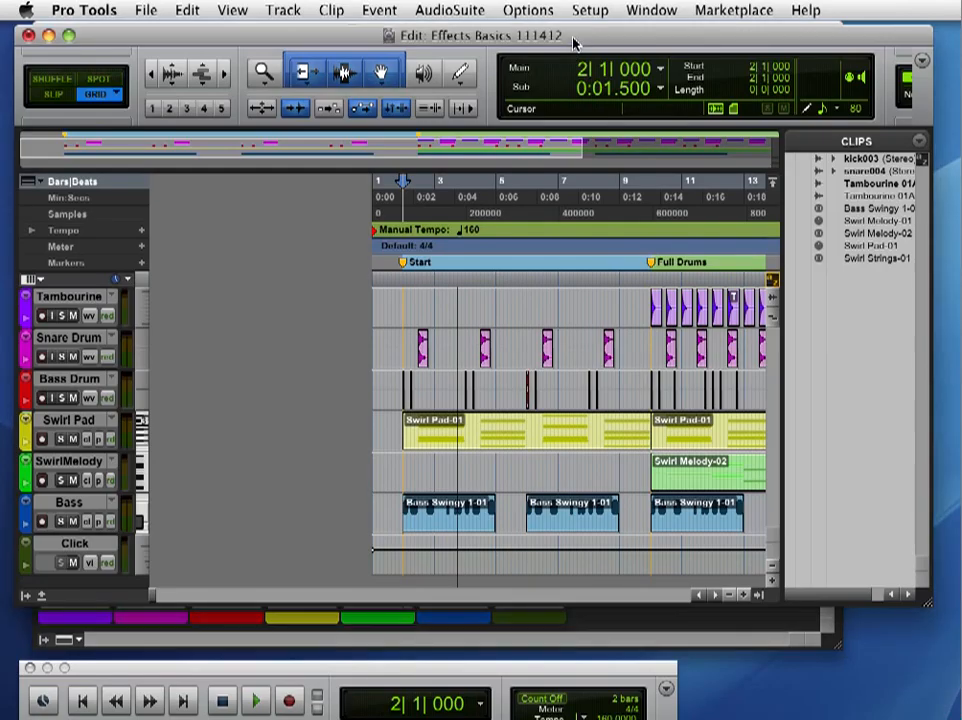
Play the session briefly from the Start marker, stop it, and switch to the Mix window with Inserts A-E shown
{"action": "key", "text": "space"}
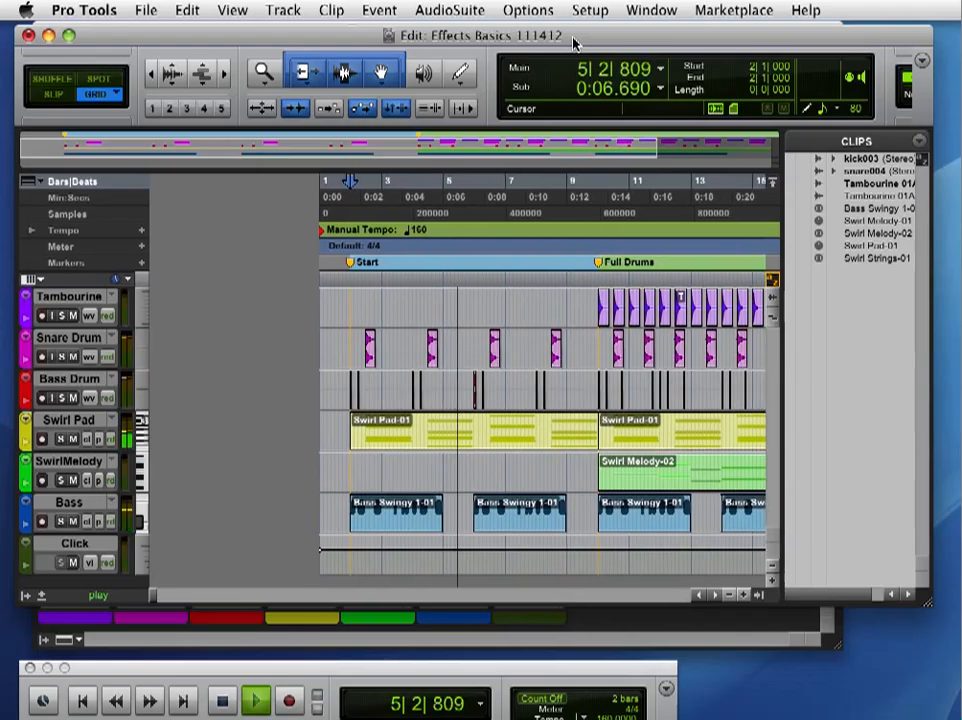
{"action": "key", "text": "space"}
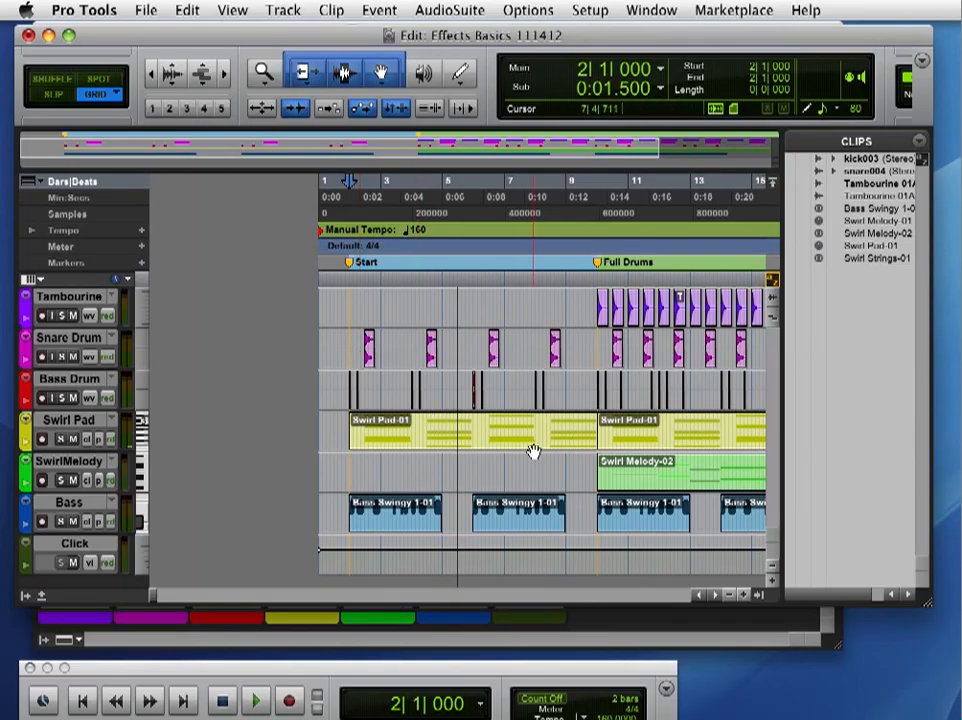
{"action": "key", "text": "super+equal"}
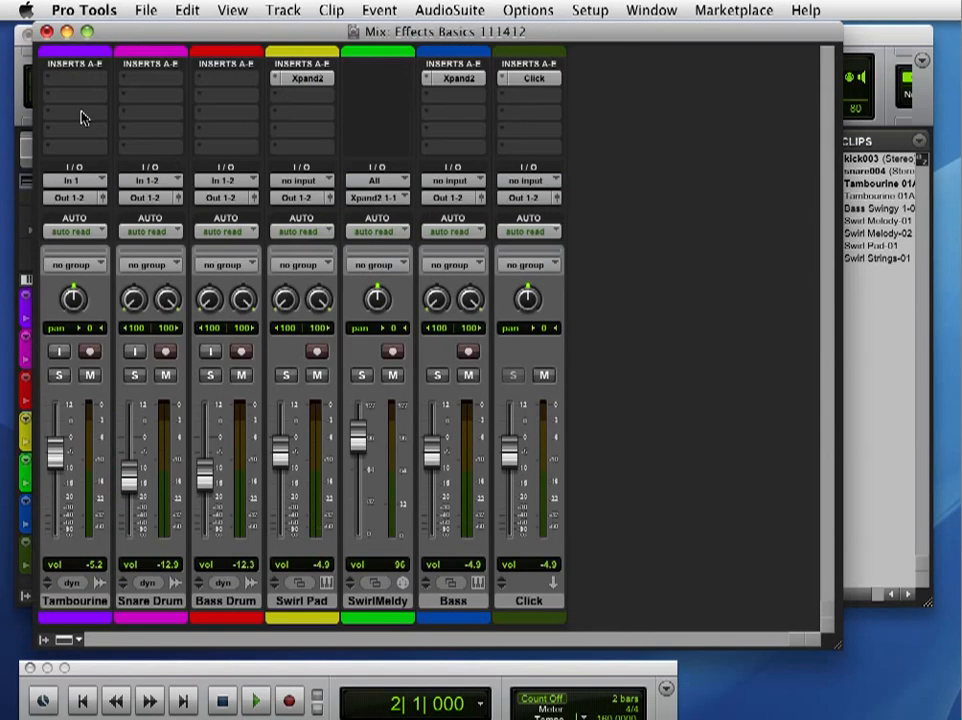
{"action": "left_click", "coordinate": [66, 641]}
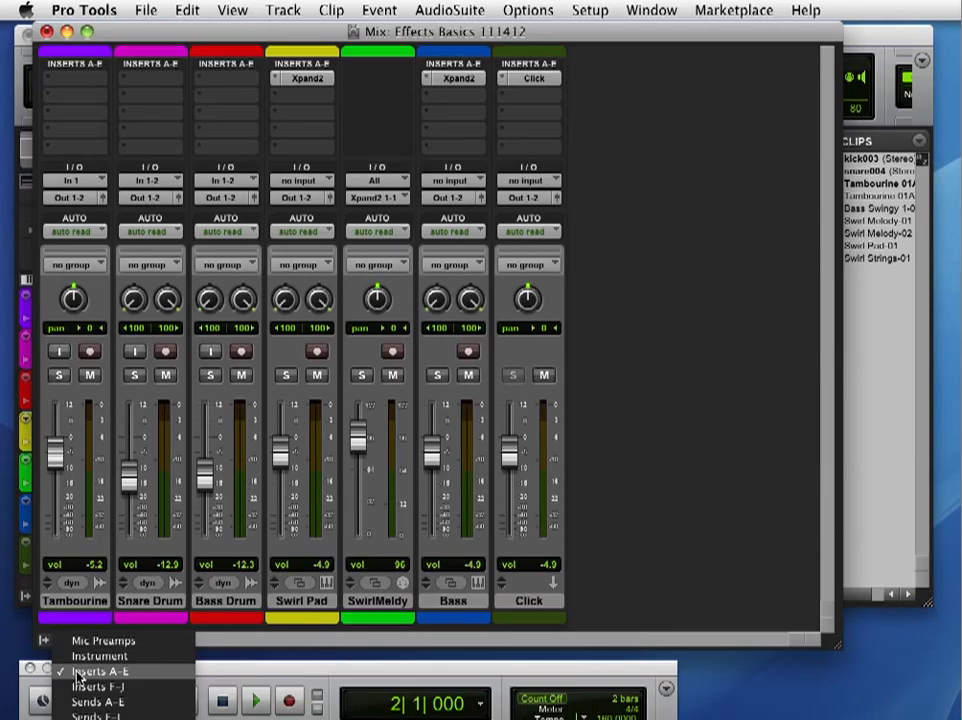
{"action": "left_click", "coordinate": [71, 88]}
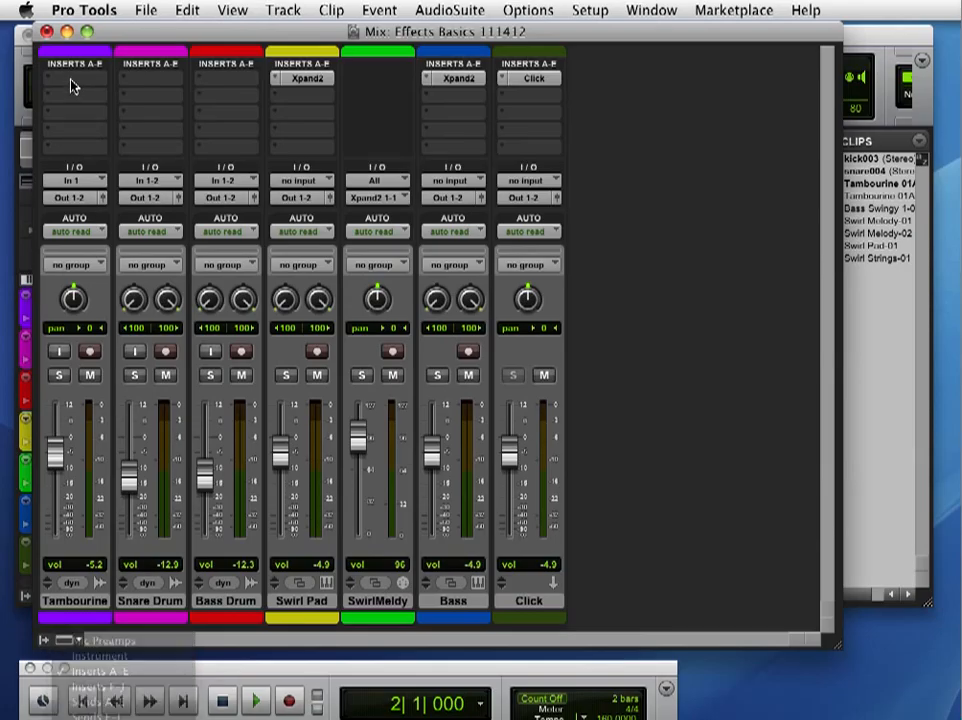
Insert the stereo D-Verb reverb as a multichannel plug-in in the Snare Drum track's first insert slot
{"action": "left_click", "coordinate": [128, 86]}
{"action": "mouse_move", "coordinate": [150, 110]}
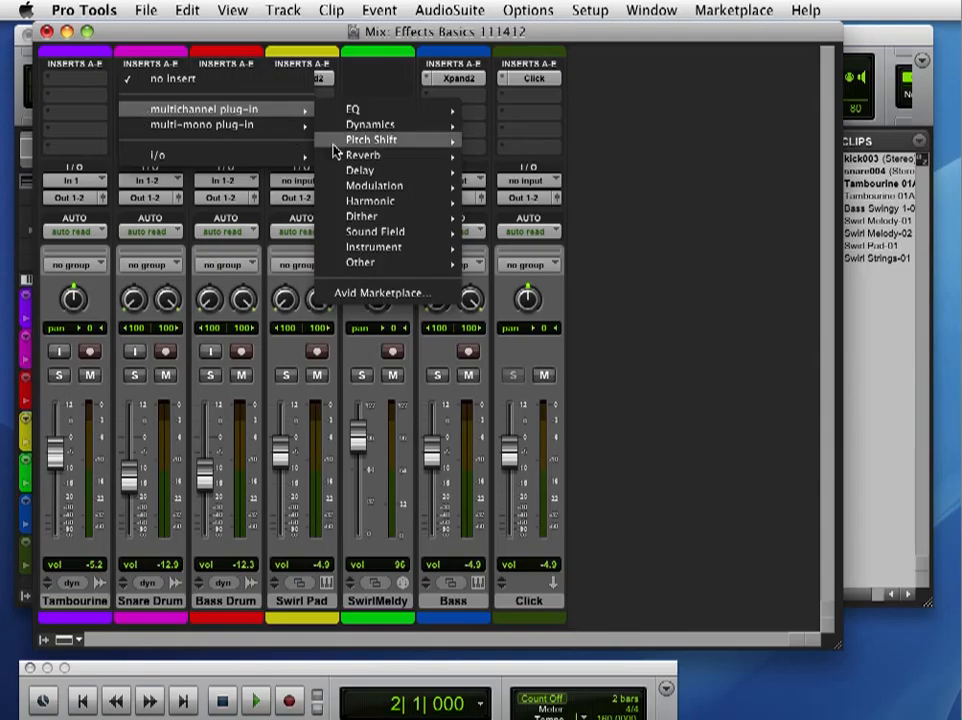
{"action": "mouse_move", "coordinate": [375, 155]}
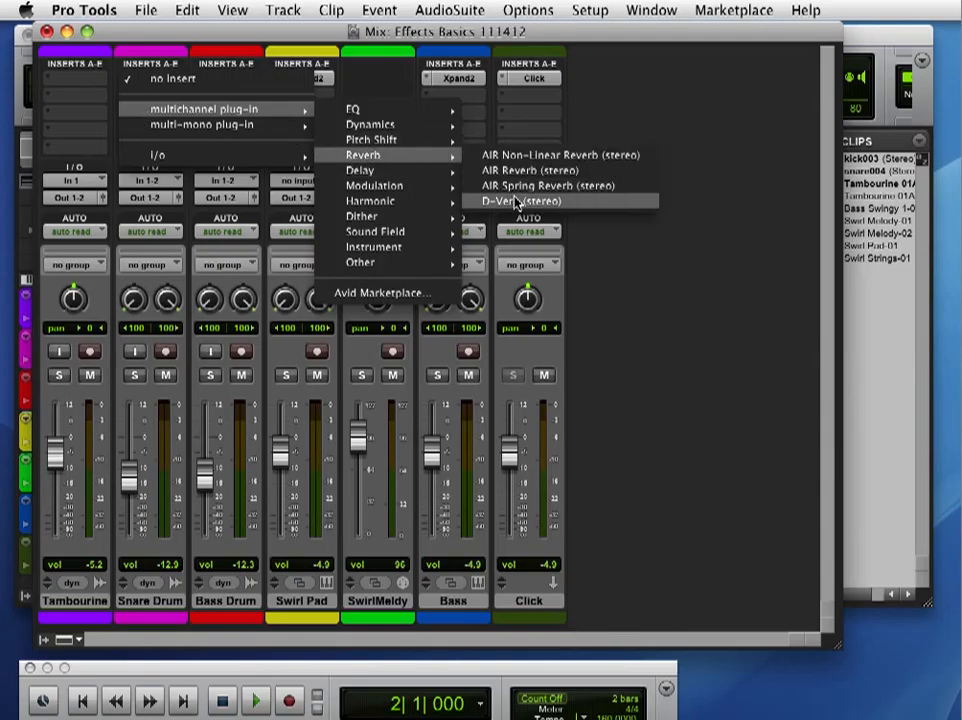
{"action": "left_click", "coordinate": [517, 201]}
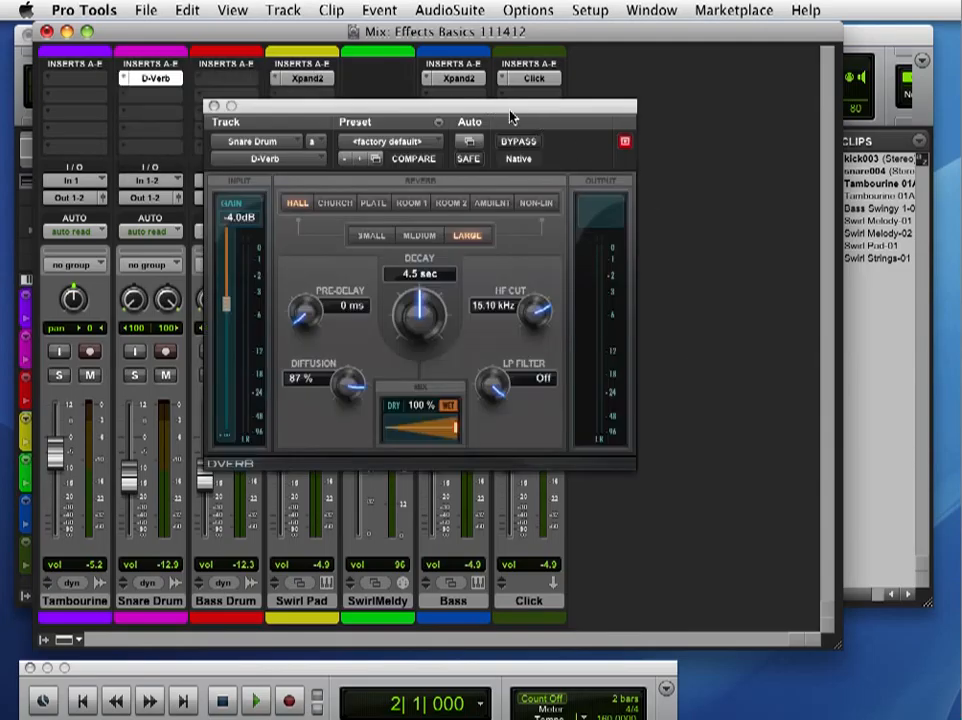
{"action": "left_click_drag", "start_coordinate": [513, 110], "coordinate": [453, 106]}
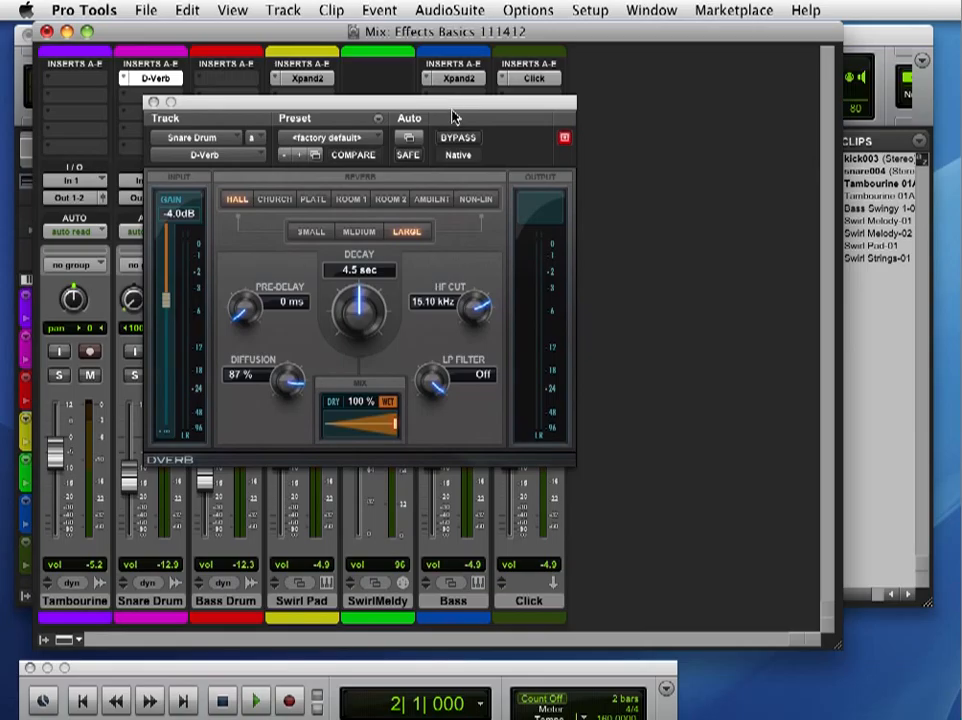
Load the Large Hall preset in the Snare Drum track's D-Verb
{"action": "left_click", "coordinate": [350, 140]}
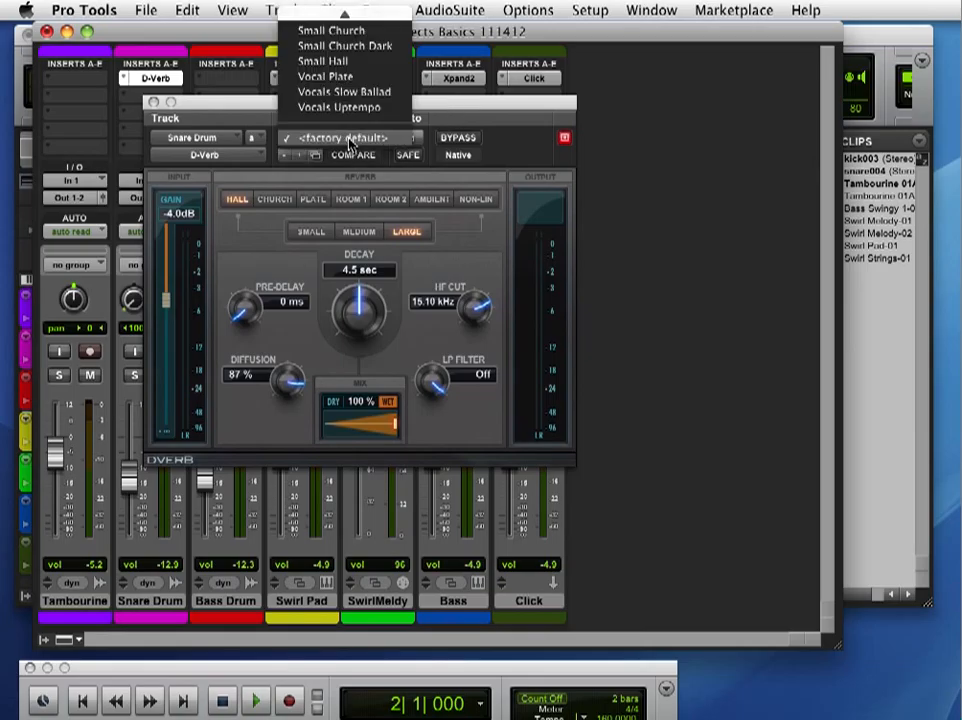
{"action": "mouse_move", "coordinate": [335, 10]}
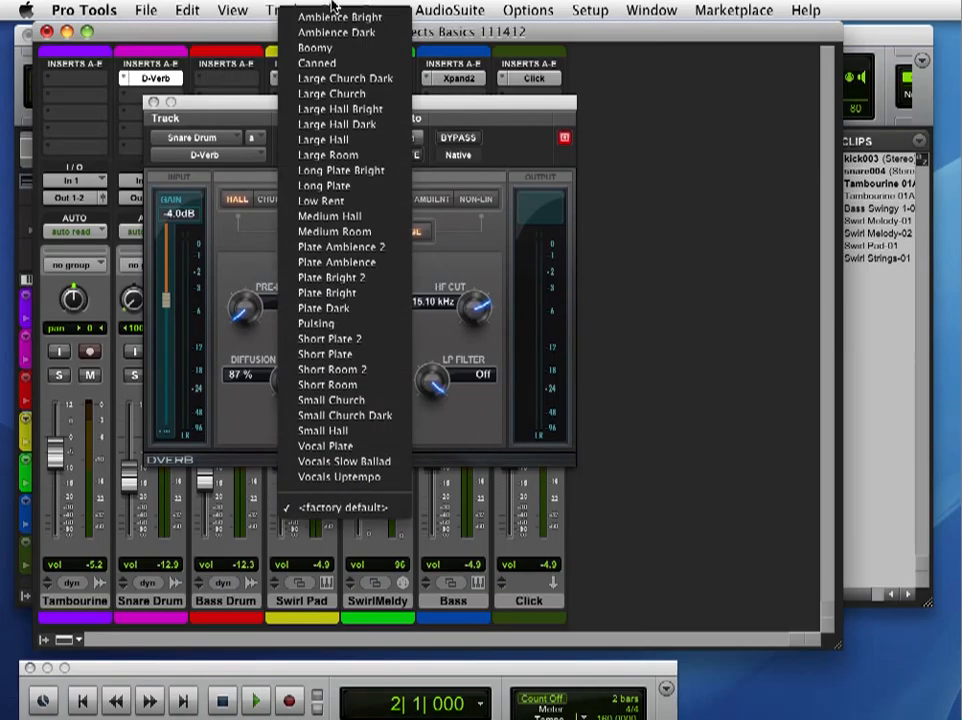
{"action": "left_click", "coordinate": [351, 145]}
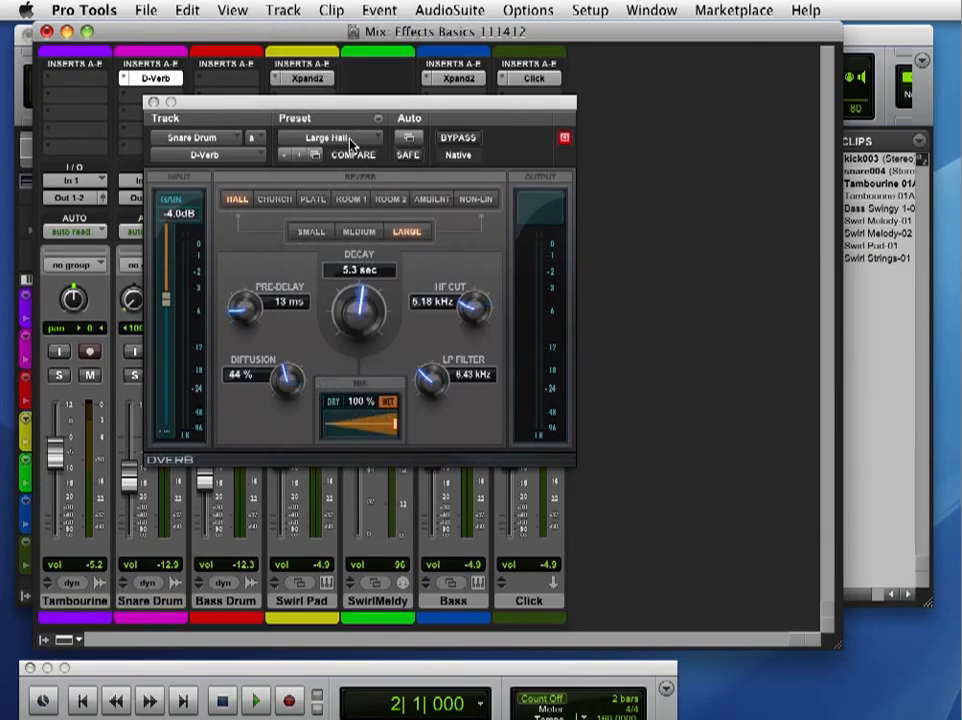
Play the session and solo the Snare Drum track to audition its reverb, then stop playback
{"action": "key", "text": "space"}
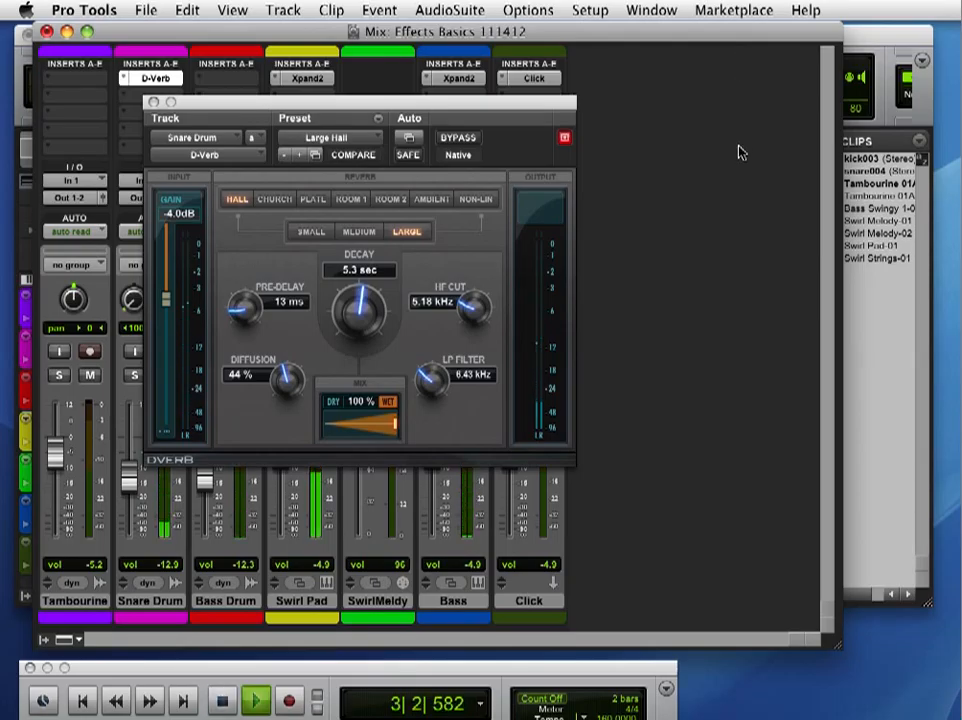
{"action": "left_click_drag", "start_coordinate": [284, 105], "coordinate": [355, 104]}
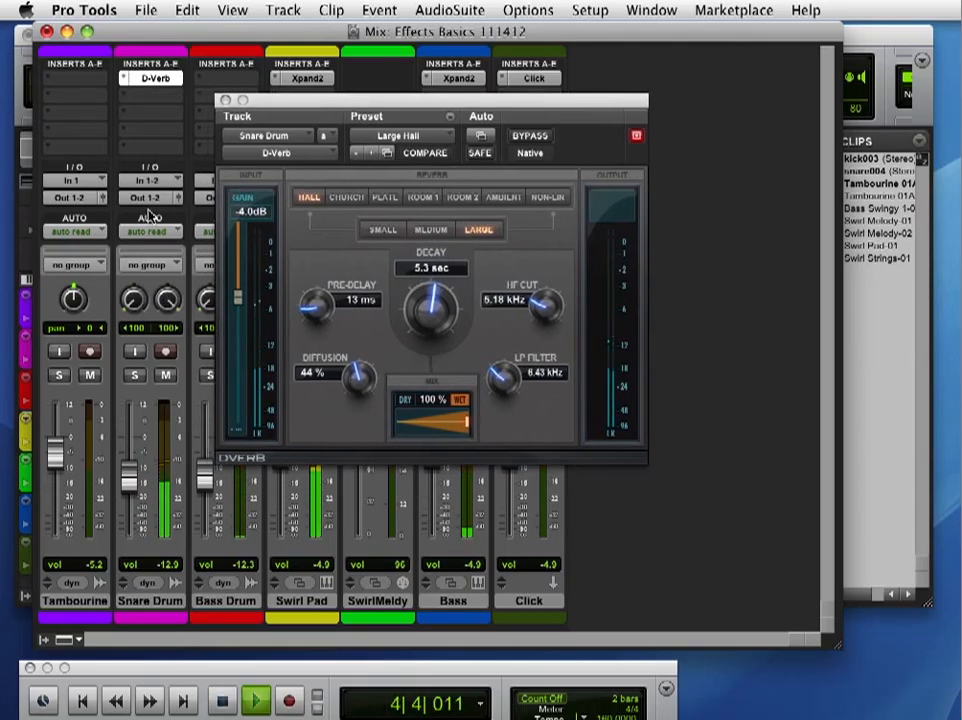
{"action": "left_click", "coordinate": [136, 375]}
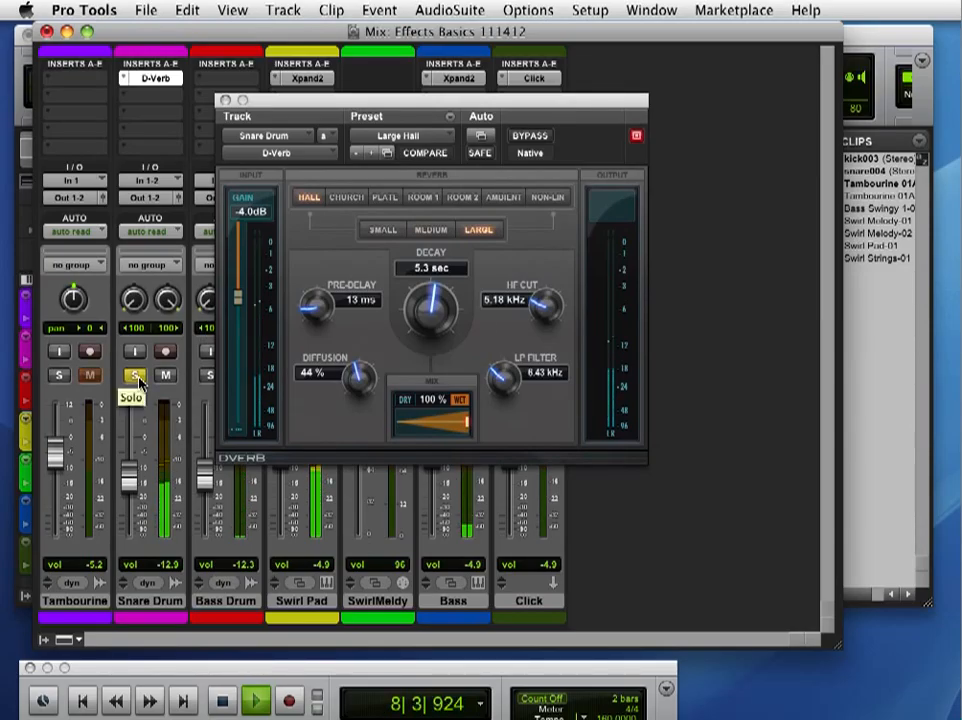
{"action": "key", "text": "space"}
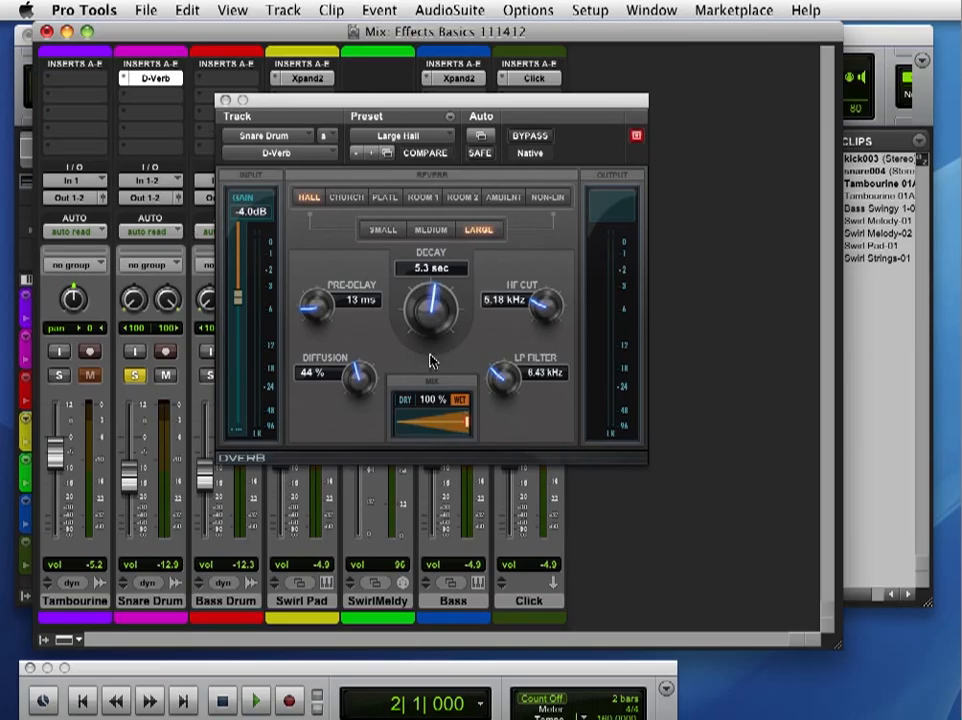
Compare the Snare Drum's dry and wet sound by setting the D-Verb mix to 0 % and, during playback, raising it to 84 %
{"action": "left_click_drag", "start_coordinate": [467, 428], "coordinate": [380, 425]}
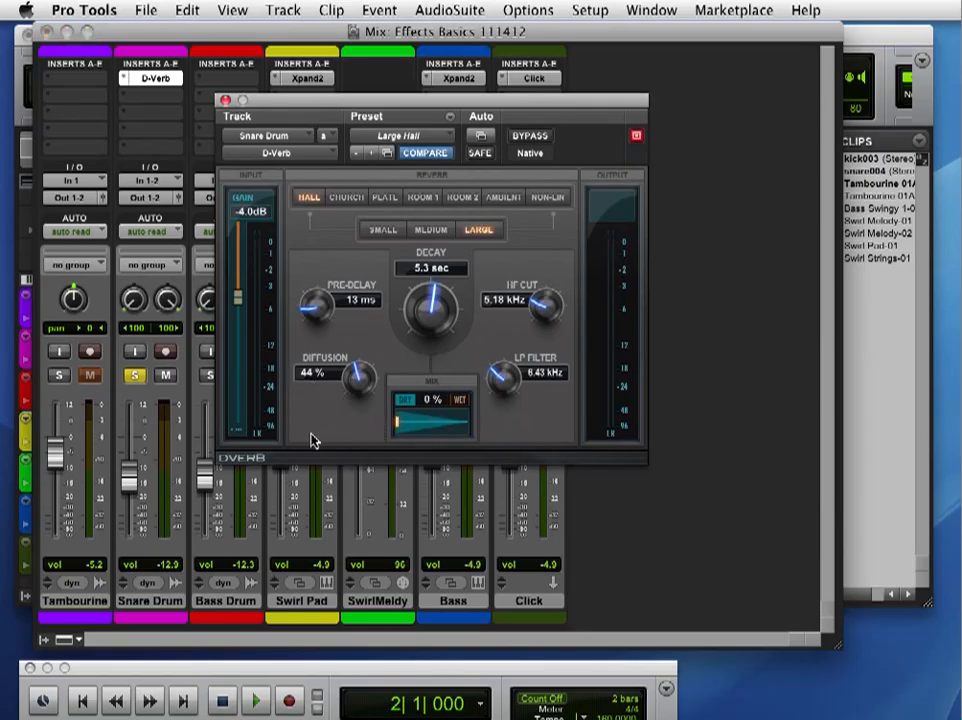
{"action": "key", "text": "space"}
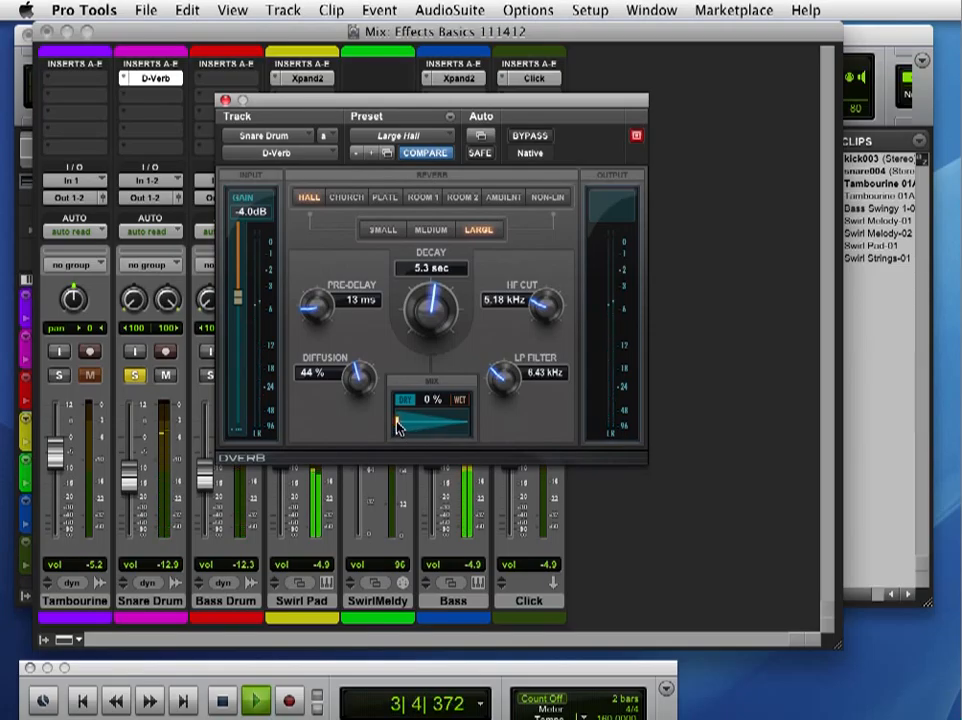
{"action": "left_click_drag", "start_coordinate": [398, 427], "coordinate": [458, 425]}
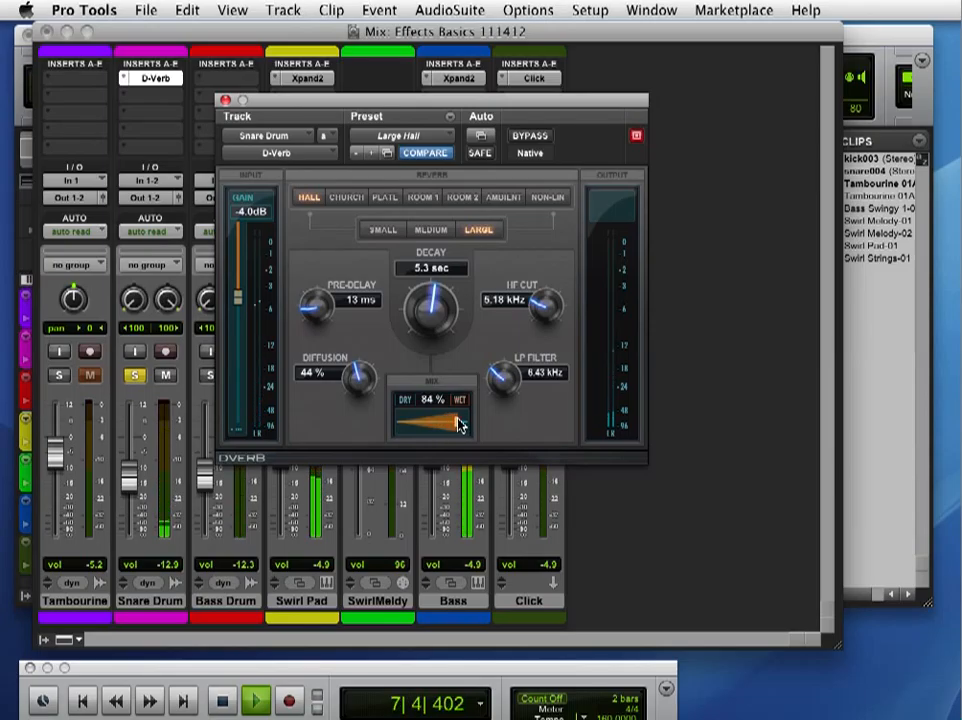
{"action": "key", "text": "space"}
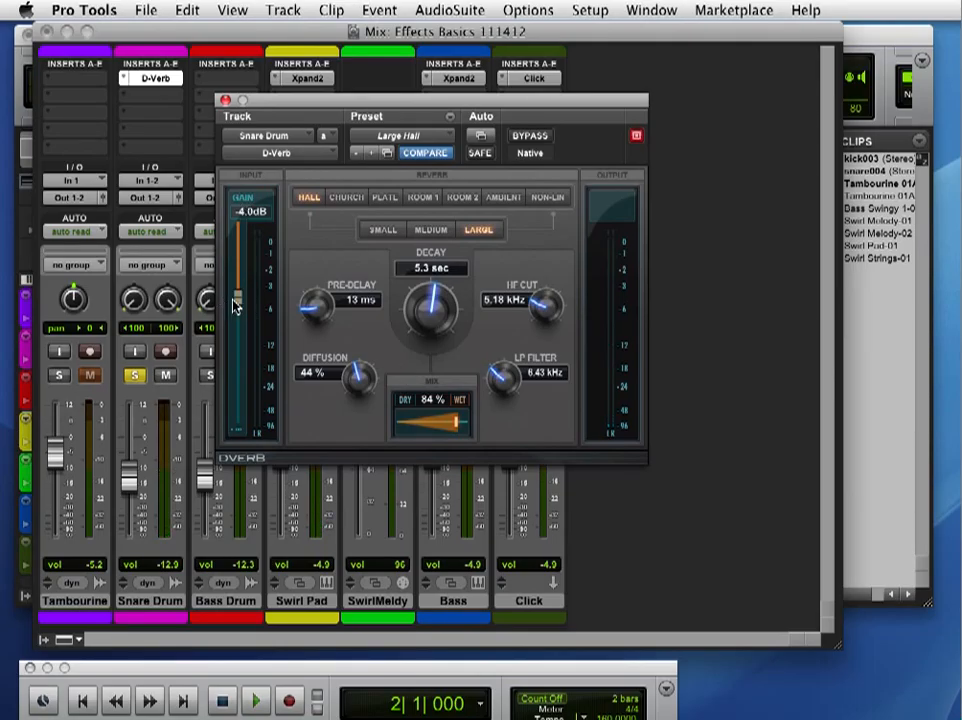
Raise the D-Verb input gain to 0.0 dB and set its mix to 46 % during playback
{"action": "left_click_drag", "start_coordinate": [240, 302], "coordinate": [240, 228]}
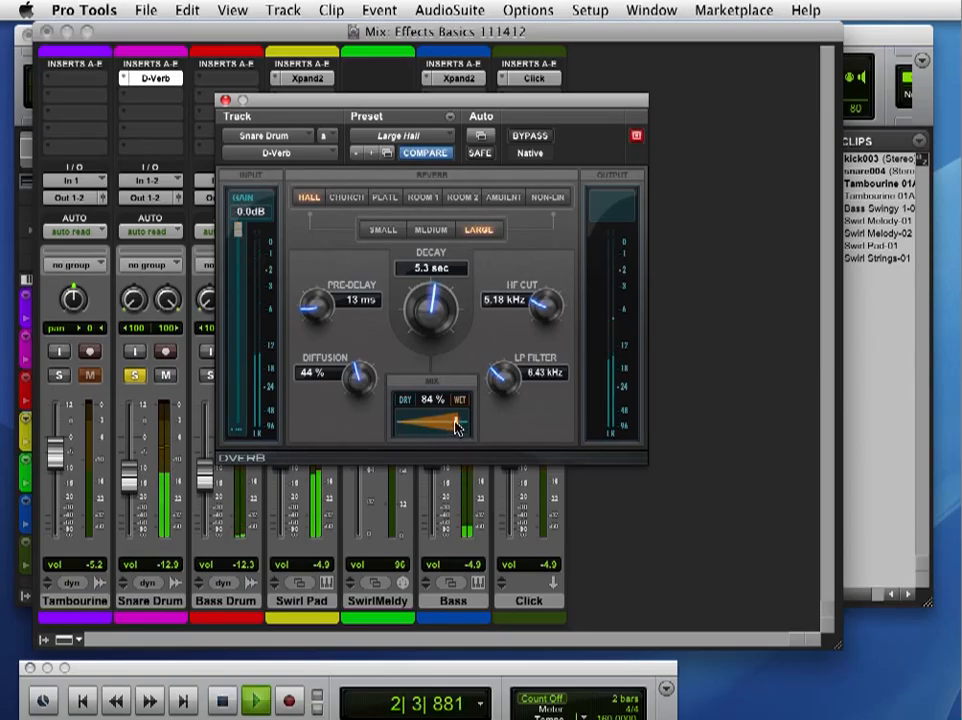
{"action": "left_click_drag", "start_coordinate": [455, 427], "coordinate": [430, 427]}
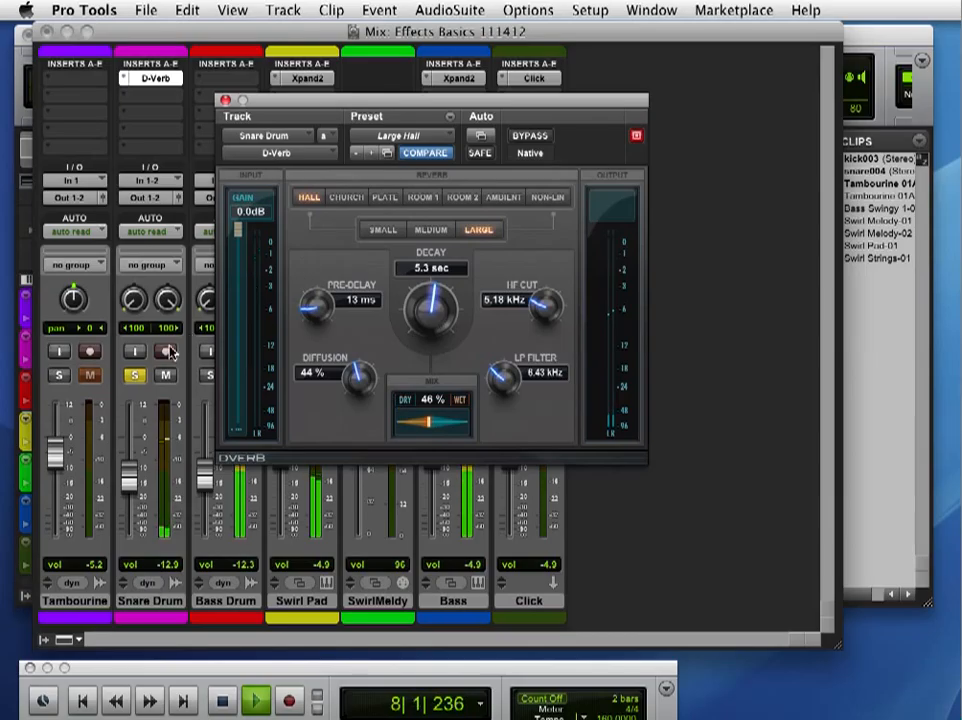
Unsolo the Snare Drum track and raise its volume to -6.4 dB
{"action": "left_click", "coordinate": [134, 377]}
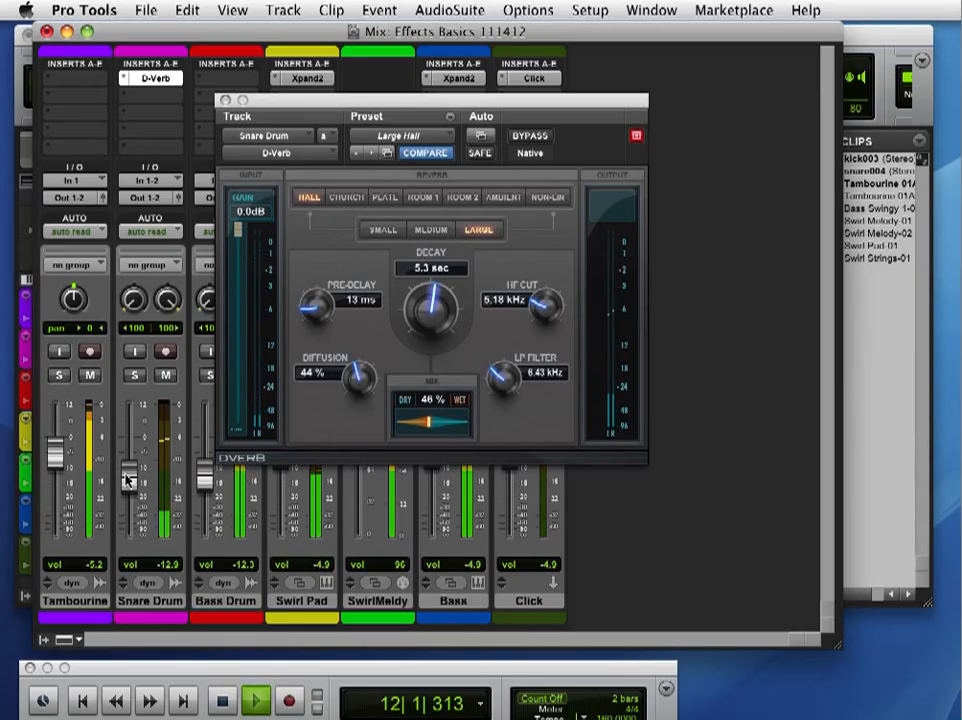
{"action": "left_click_drag", "start_coordinate": [129, 476], "coordinate": [128, 455]}
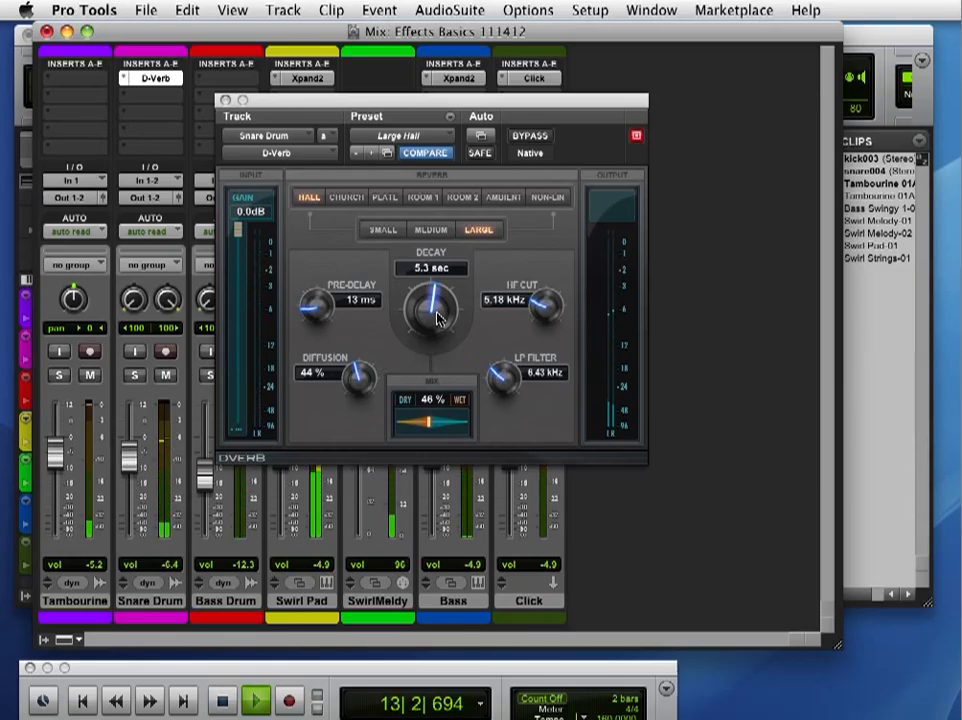
Set the D-Verb decay to 12.2 sec and its mix to 51 % during playback, then stop
{"action": "left_click_drag", "start_coordinate": [431, 306], "coordinate": [430, 284]}
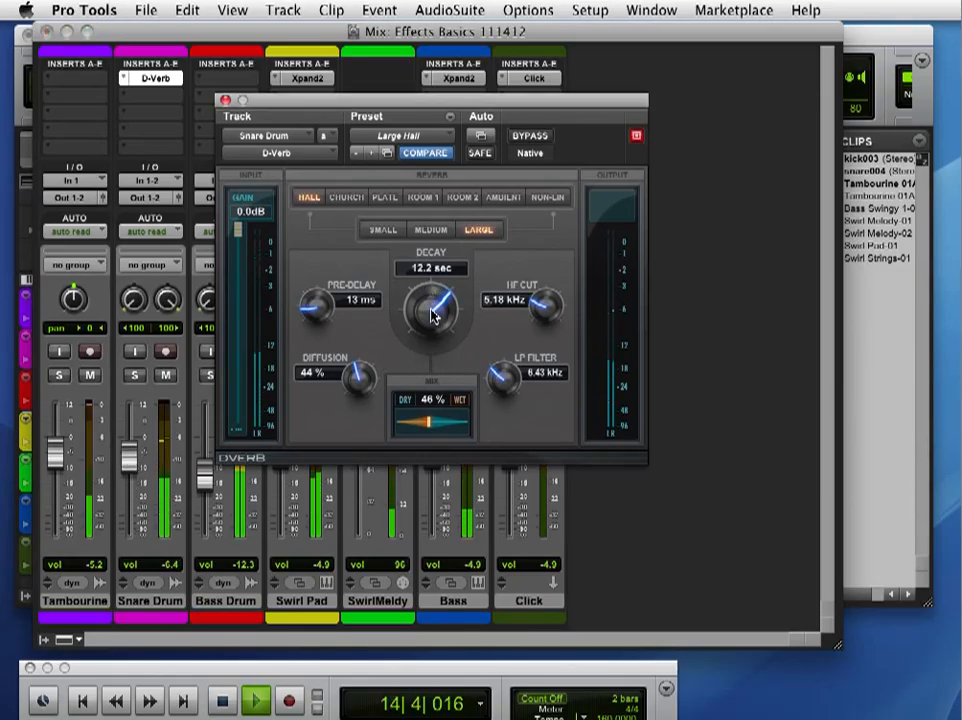
{"action": "left_click_drag", "start_coordinate": [430, 408], "coordinate": [430, 400]}
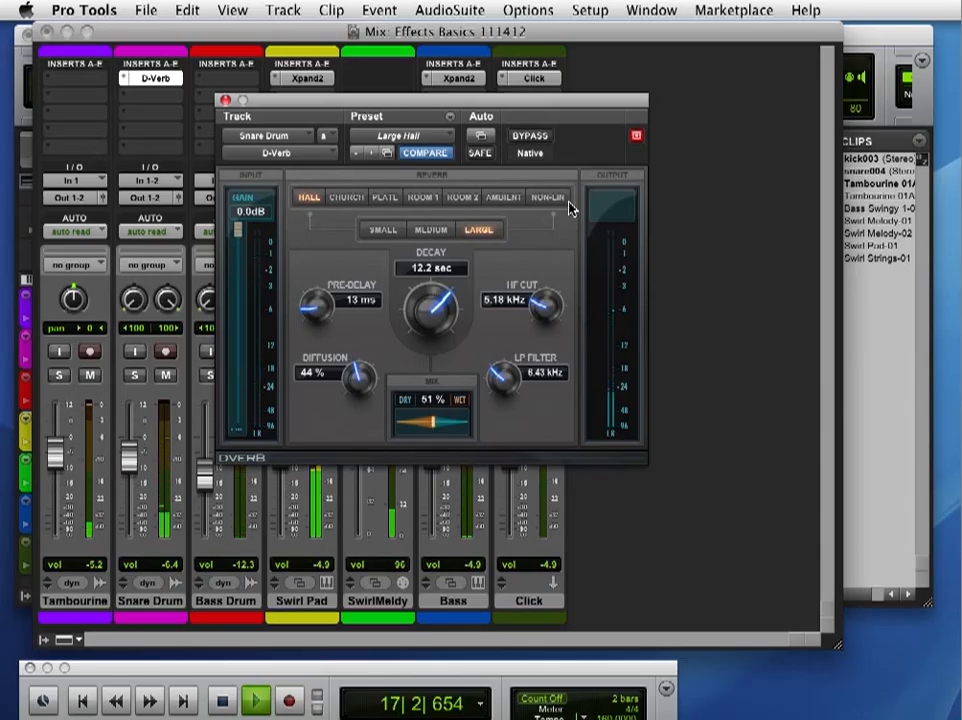
{"action": "key", "text": "space"}
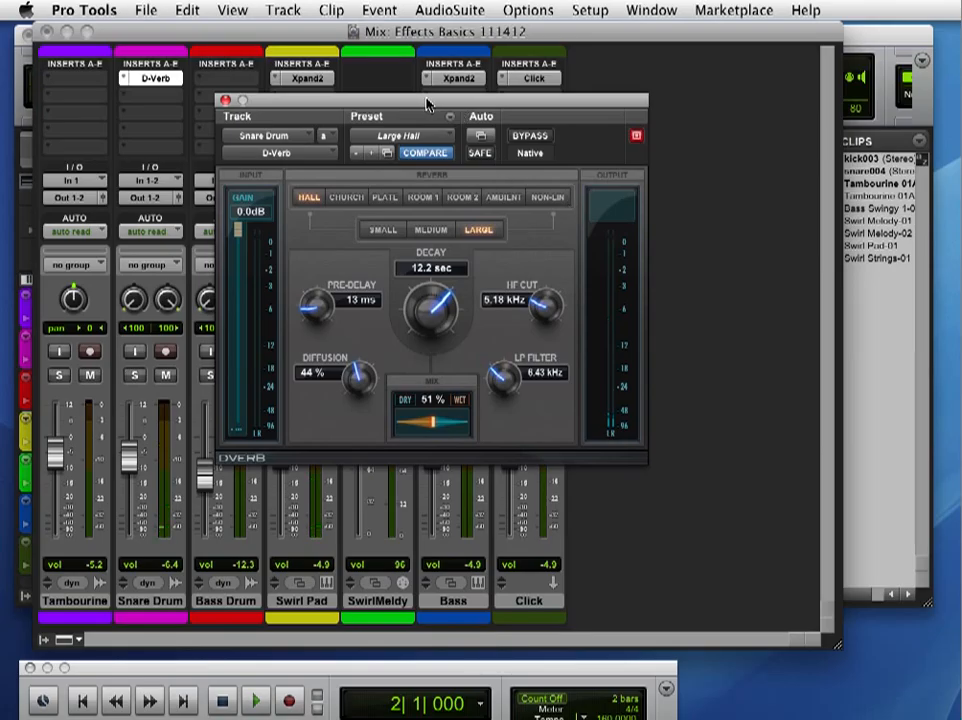
Remove D-Verb from the Snare Drum track, lower the track's volume to -12.3 dB and close the plug-in window
{"action": "left_click_drag", "start_coordinate": [425, 103], "coordinate": [493, 111]}
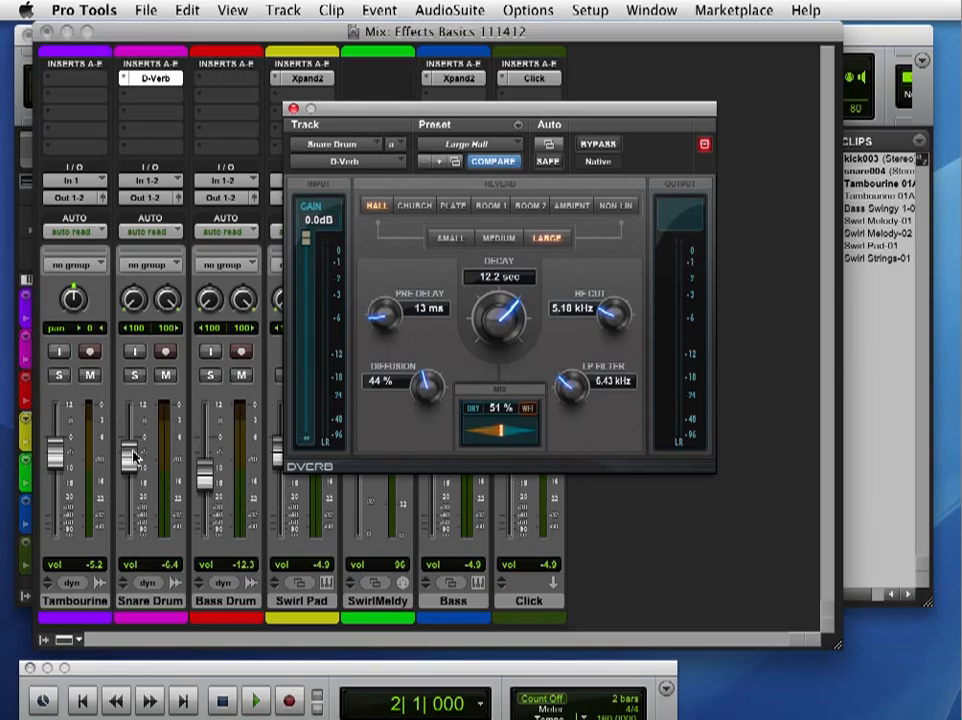
{"action": "left_click_drag", "start_coordinate": [133, 455], "coordinate": [134, 470]}
{"action": "left_click", "coordinate": [127, 87]}
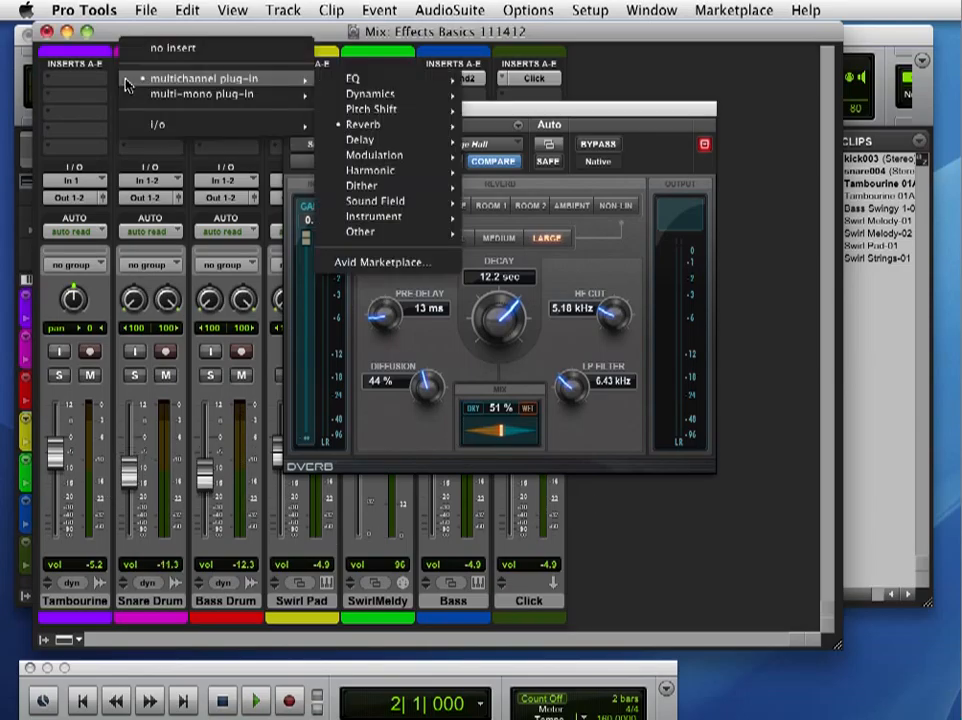
{"action": "left_click", "coordinate": [136, 48]}
{"action": "left_click_drag", "start_coordinate": [129, 468], "coordinate": [129, 477]}
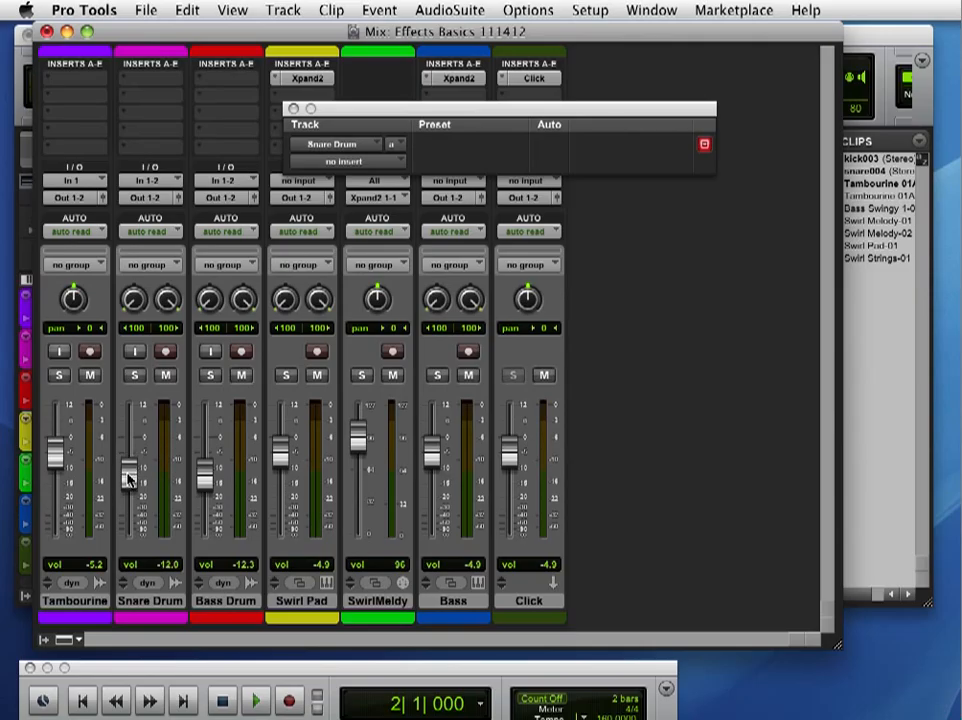
{"action": "left_click", "coordinate": [293, 110]}
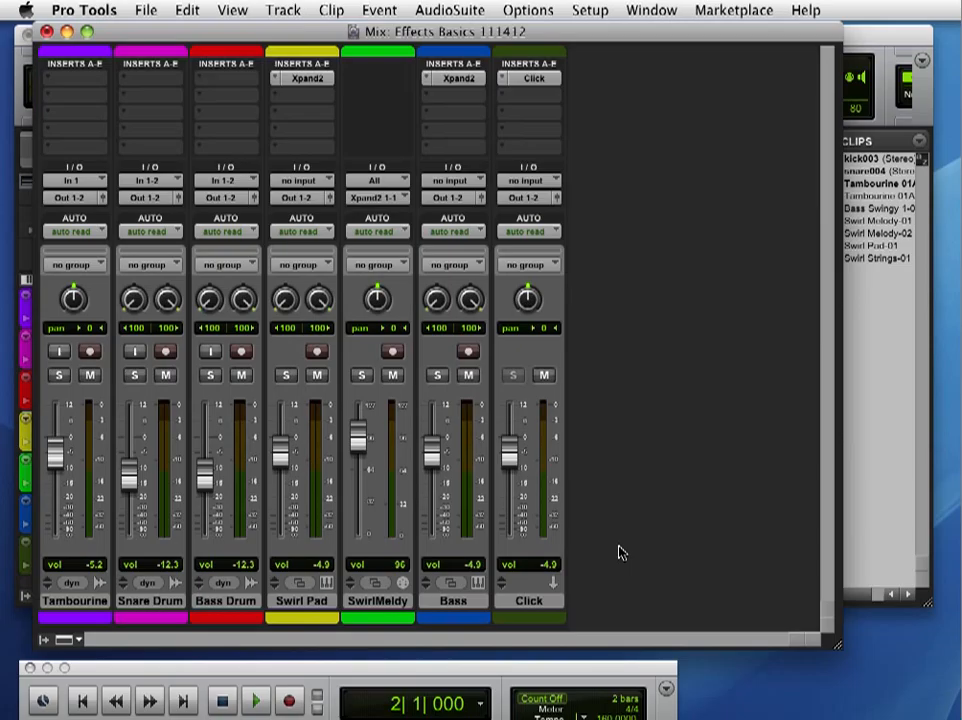
Create two new stereo Aux Input tracks
{"action": "key", "text": "super+shift+n"}
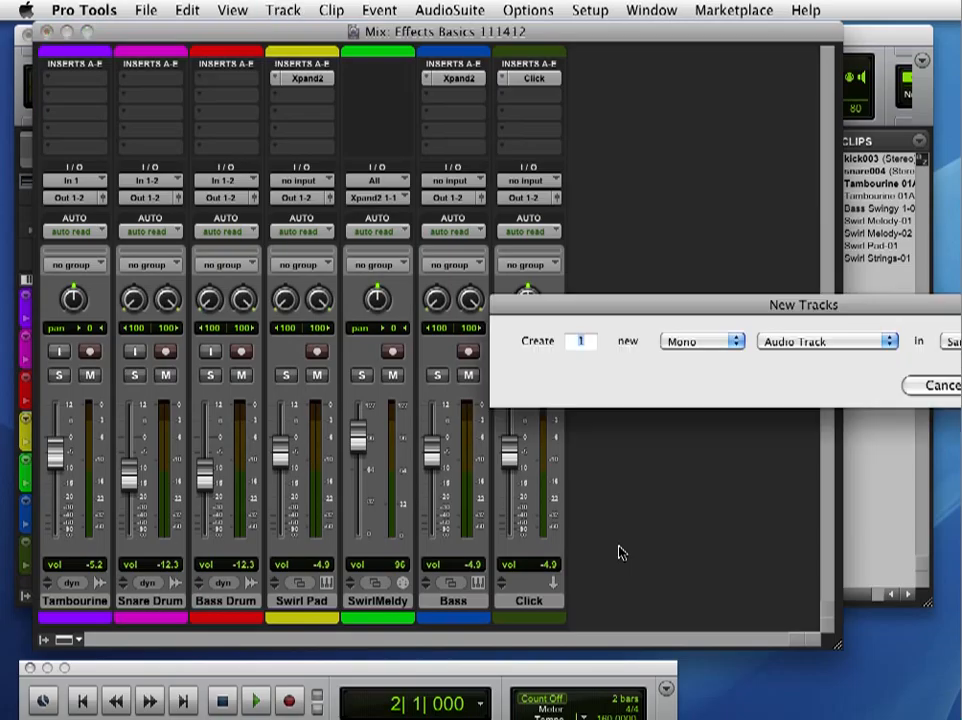
{"action": "left_click_drag", "start_coordinate": [958, 306], "coordinate": [813, 284]}
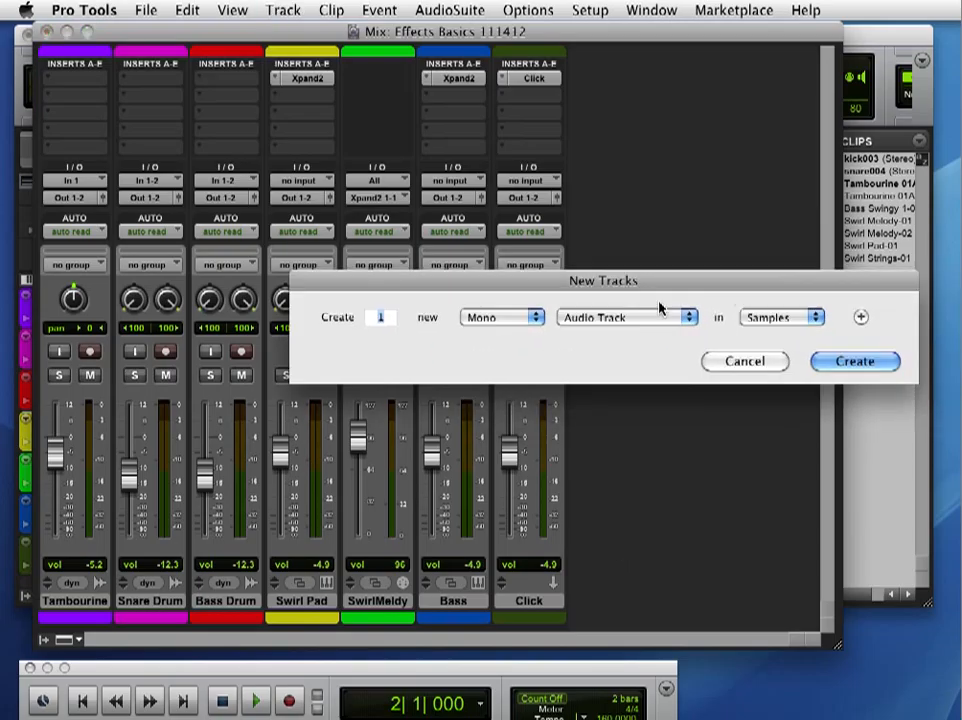
{"action": "type", "text": "2"}
{"action": "left_click", "coordinate": [495, 318]}
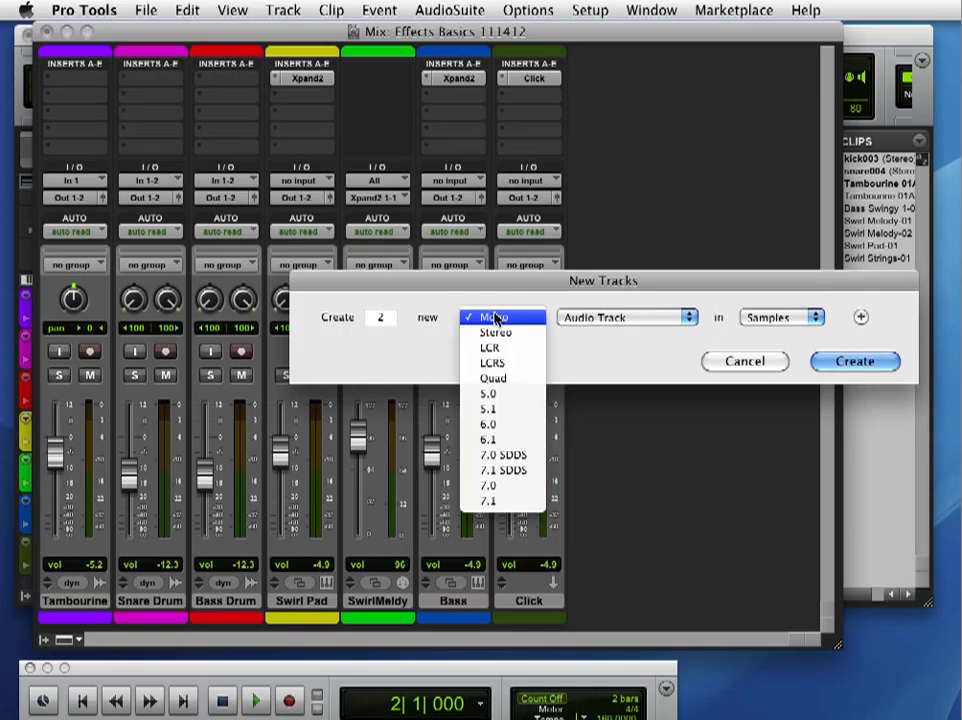
{"action": "left_click", "coordinate": [516, 336]}
{"action": "left_click", "coordinate": [605, 318]}
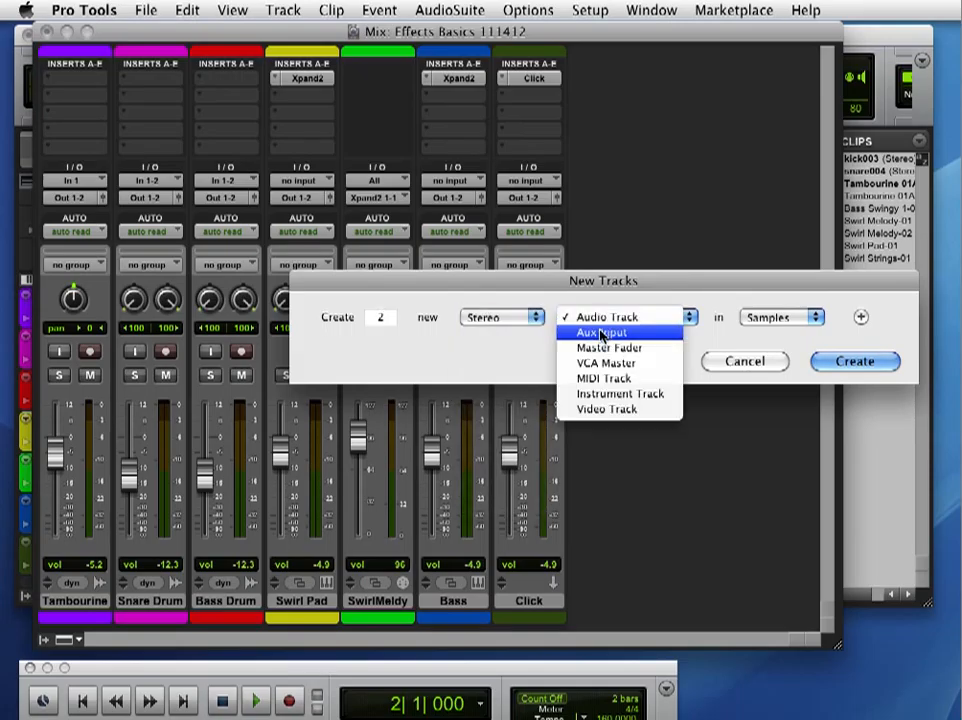
{"action": "left_click", "coordinate": [595, 332]}
{"action": "left_click_drag", "start_coordinate": [680, 279], "coordinate": [634, 256]}
{"action": "left_click", "coordinate": [795, 342]}
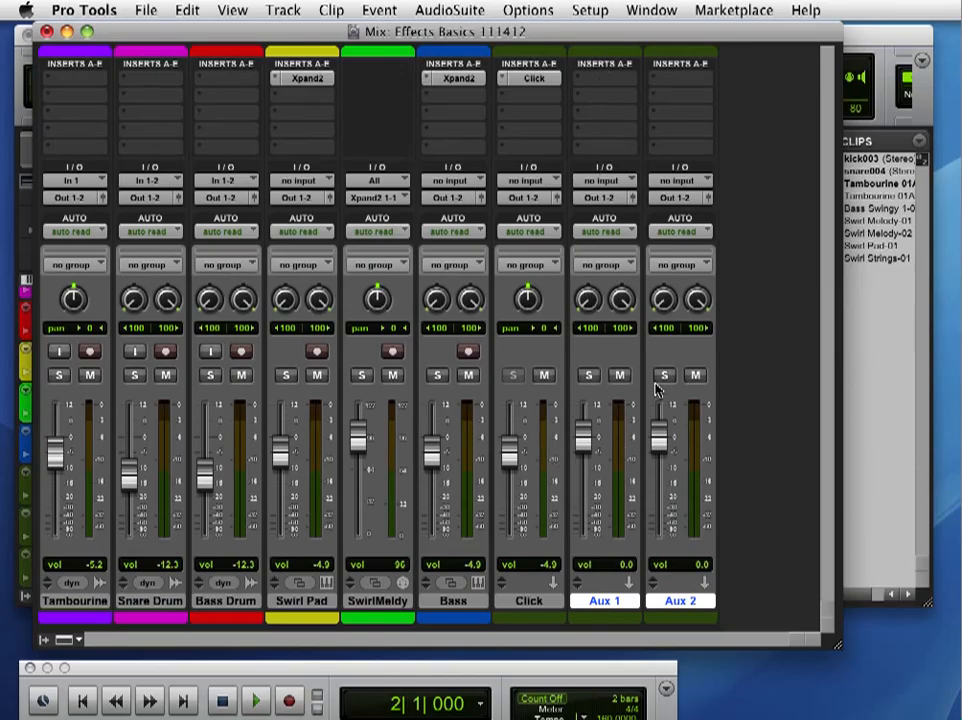
Rename the Aux 1 track as Reverb and the Aux 2 track as Delay
{"action": "double_click", "coordinate": [600, 603]}
{"action": "type", "text": "Reverb"}
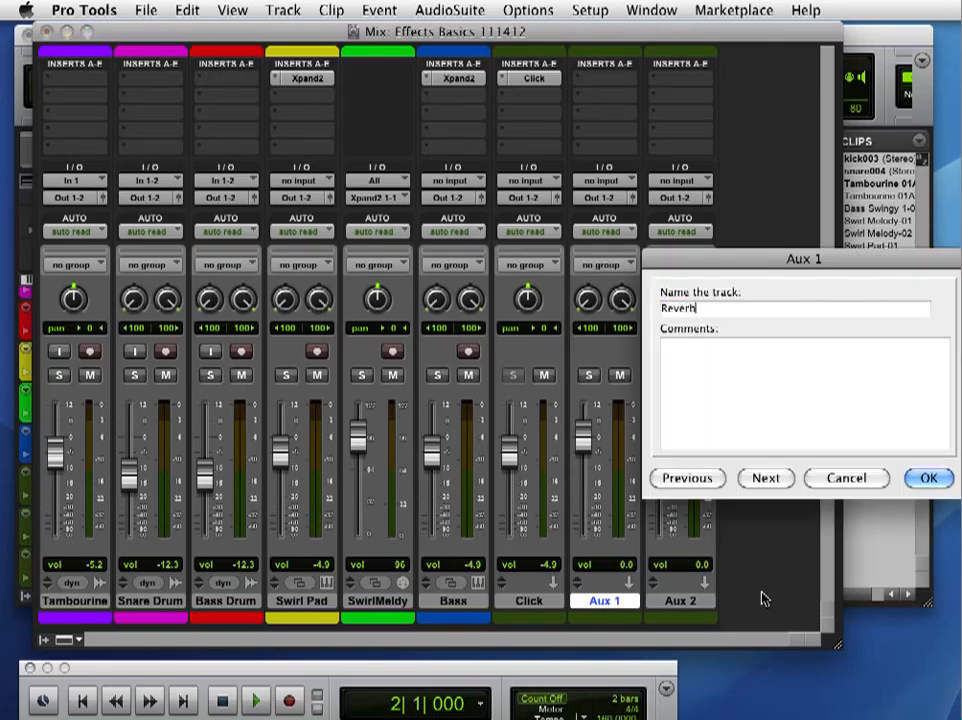
{"action": "key", "text": "Return"}
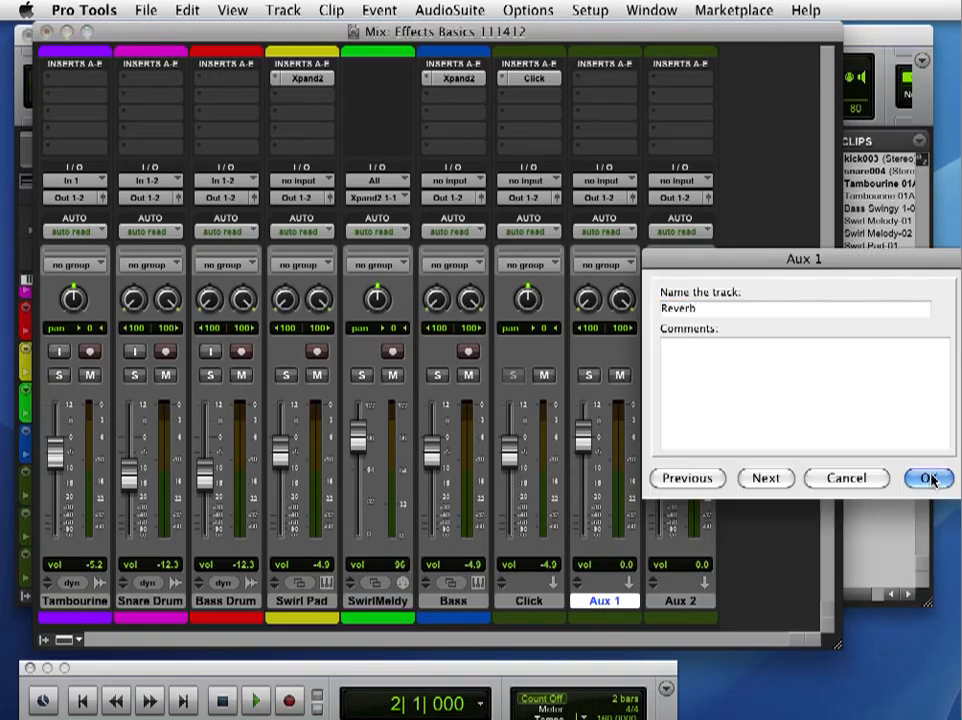
{"action": "double_click", "coordinate": [672, 602]}
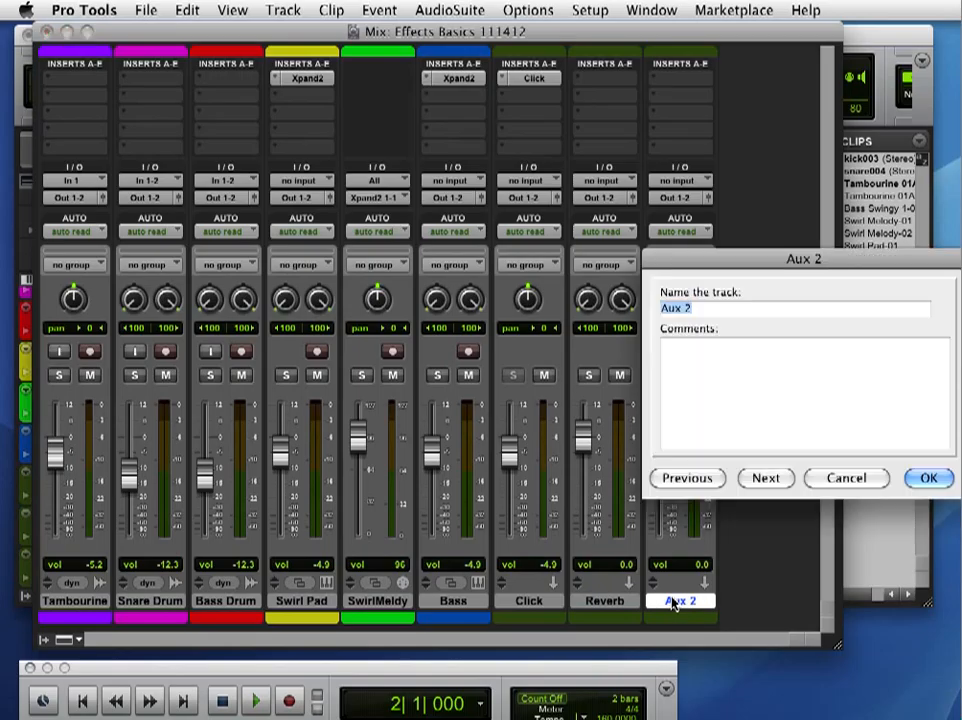
{"action": "type", "text": "Delay"}
{"action": "left_click", "coordinate": [930, 480]}
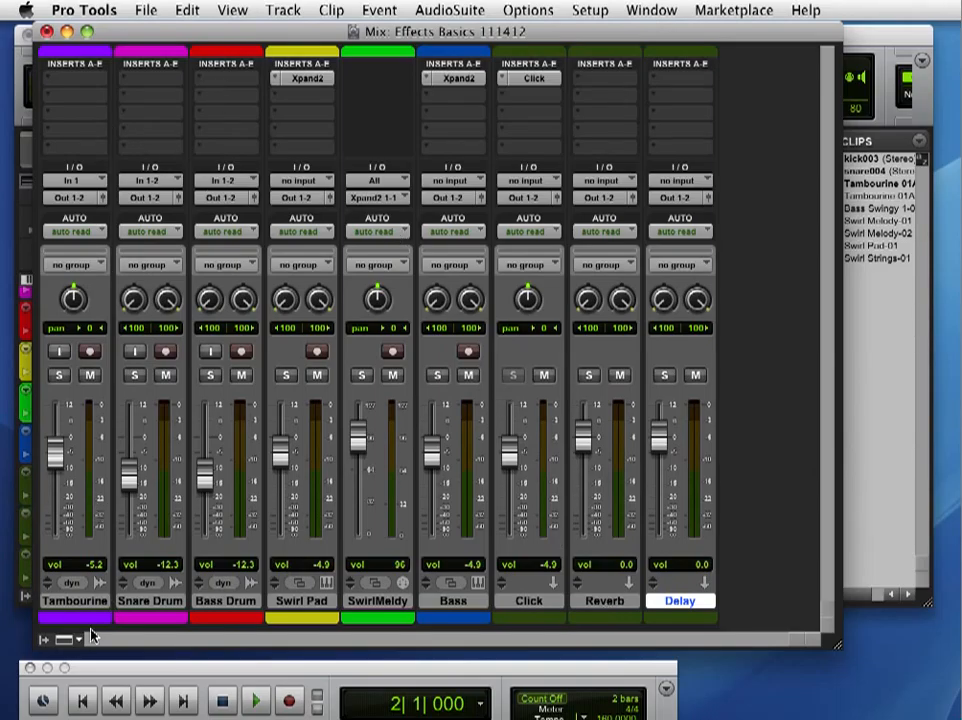
Show the Sends A-E section in the Mix window
{"action": "left_click", "coordinate": [66, 641]}
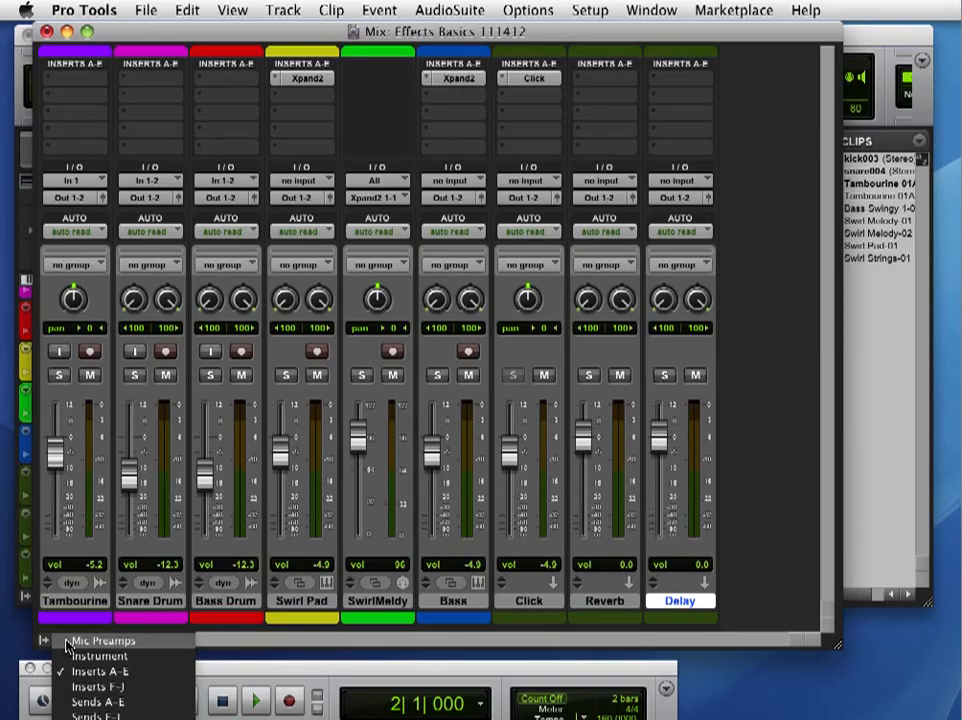
{"action": "left_click", "coordinate": [98, 702]}
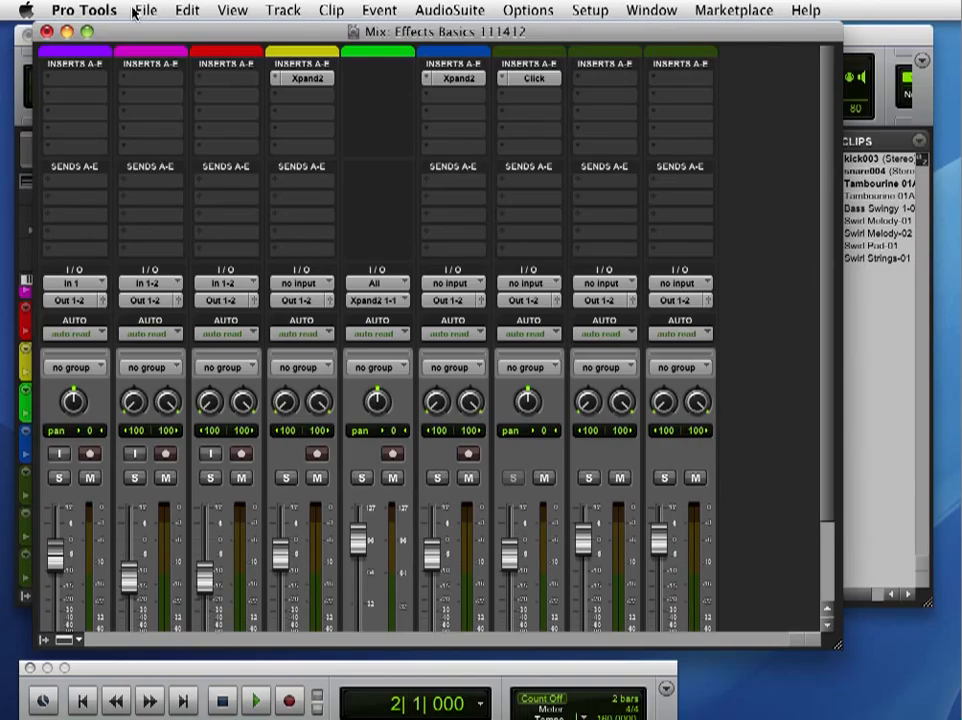
Switch the Sends A-E display from all assignments to Send A only
{"action": "left_click", "coordinate": [235, 10]}
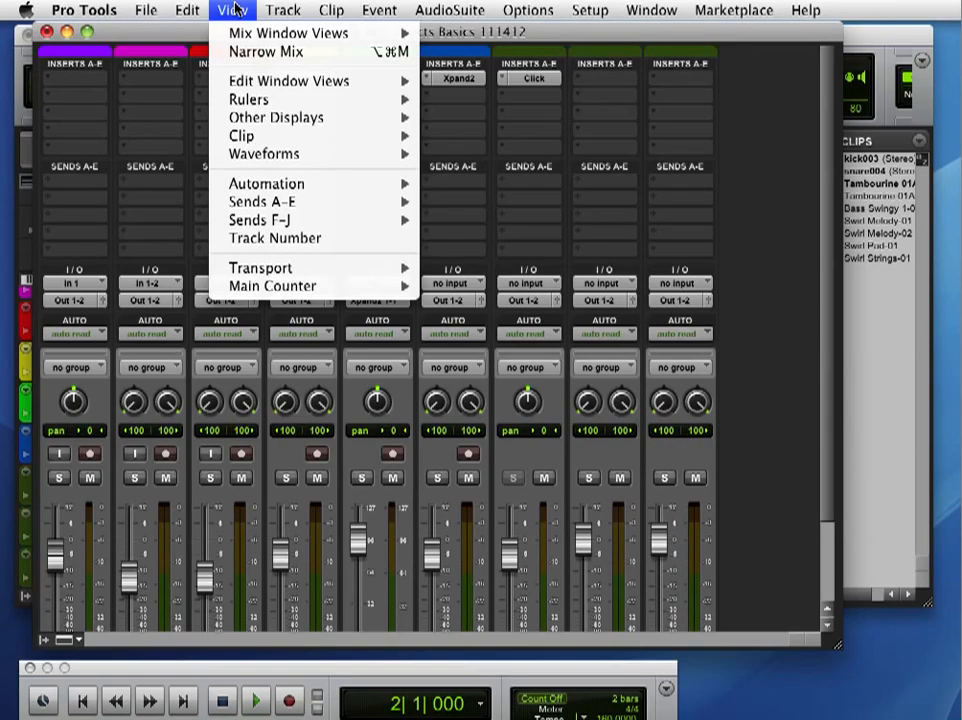
{"action": "mouse_move", "coordinate": [316, 204]}
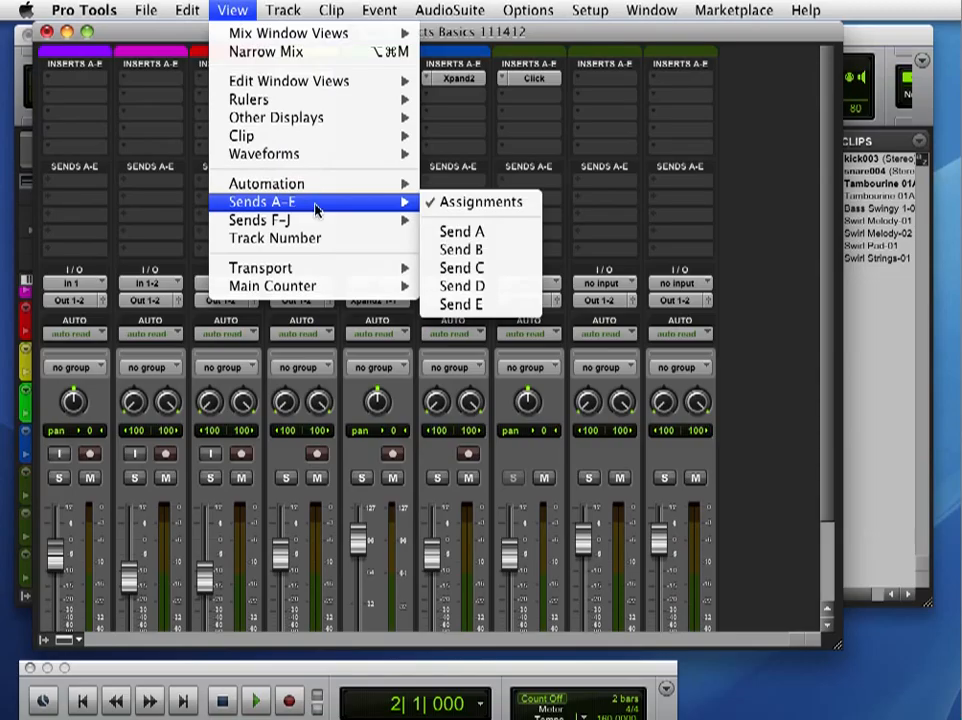
{"action": "left_click", "coordinate": [461, 232]}
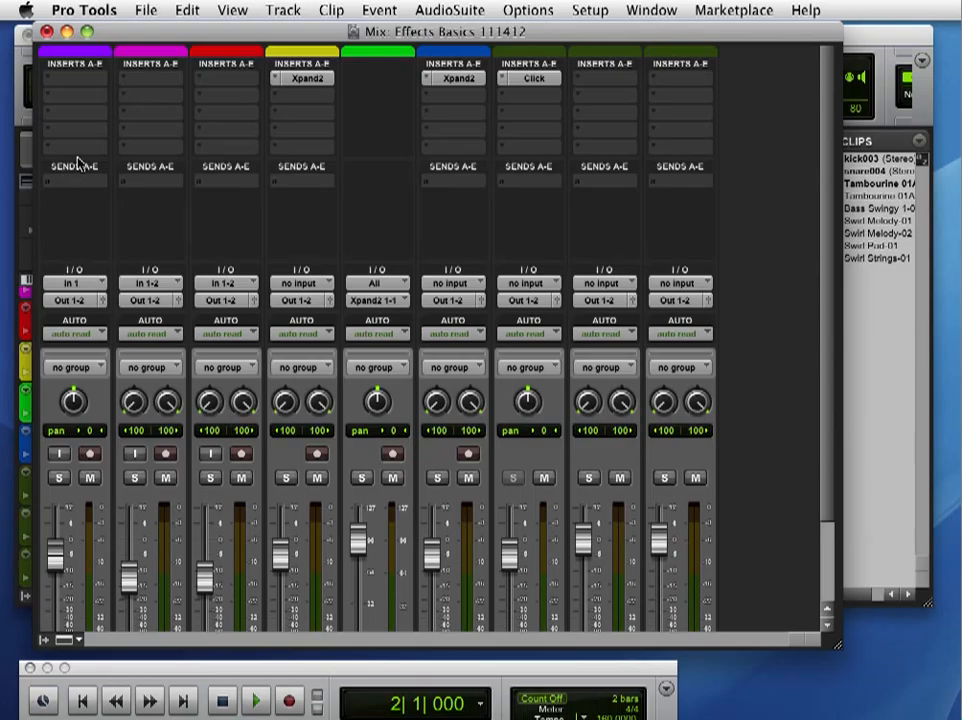
Return the Sends A-E display to Assignments so all five send slots show on each track
{"action": "left_click", "coordinate": [234, 9]}
{"action": "left_click", "coordinate": [235, 8]}
{"action": "left_click", "coordinate": [274, 9]}
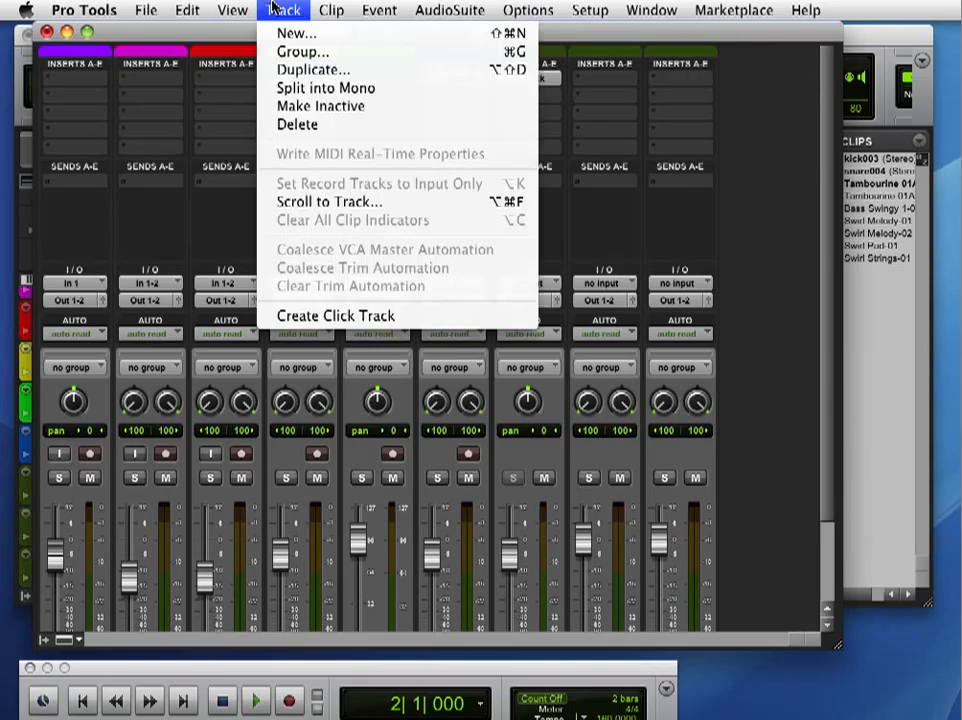
{"action": "mouse_move", "coordinate": [234, 10]}
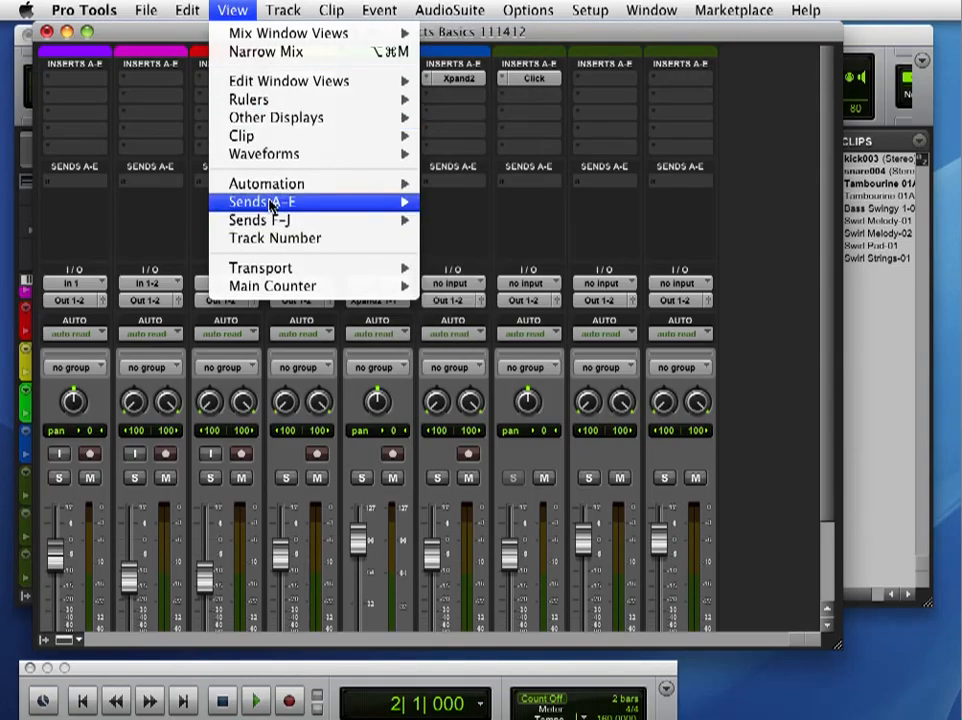
{"action": "mouse_move", "coordinate": [265, 202]}
{"action": "left_click", "coordinate": [470, 202]}
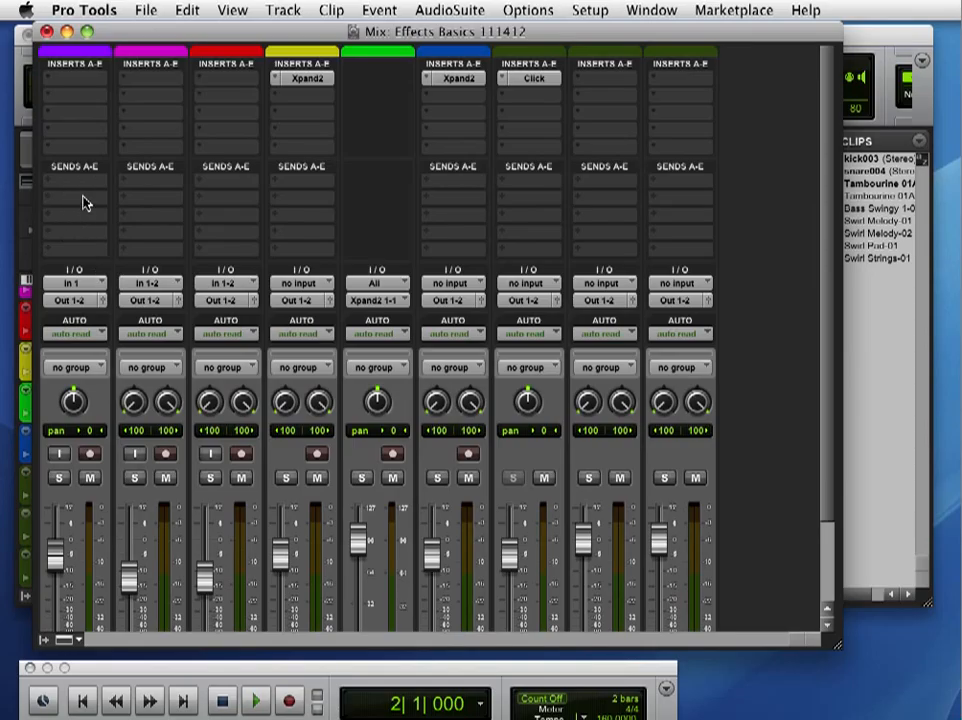
Assign the Tambourine track's first send to Bus 5-6 (Stereo) and move its send window clear of the mixer channels
{"action": "scroll", "coordinate": [540, 295], "scroll_direction": "down", "scroll_amount": 5}
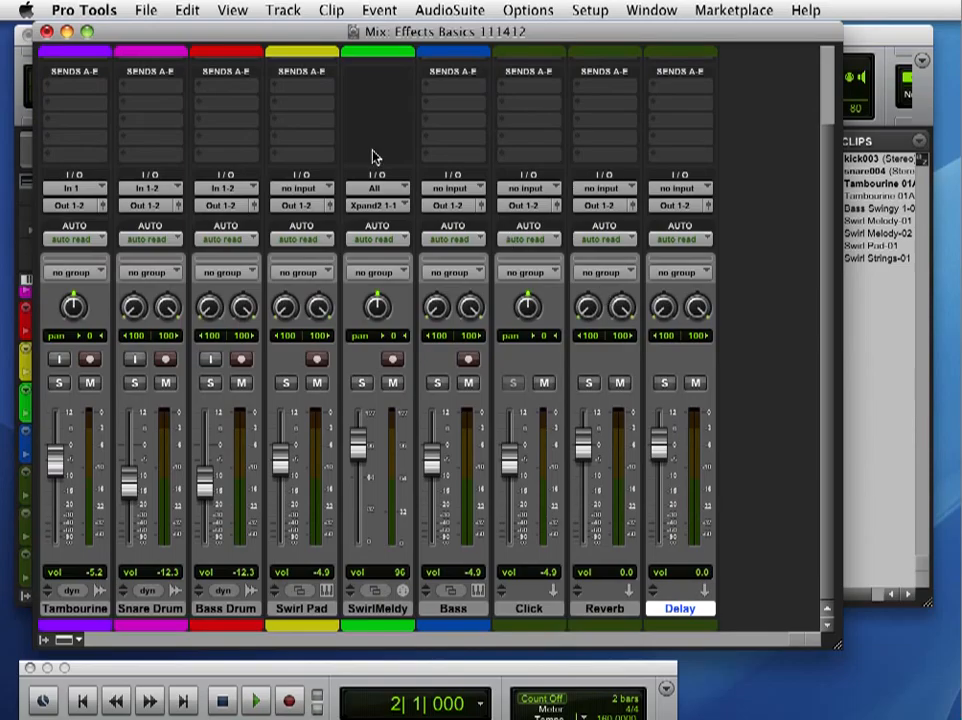
{"action": "left_click", "coordinate": [55, 89]}
{"action": "mouse_move", "coordinate": [70, 137]}
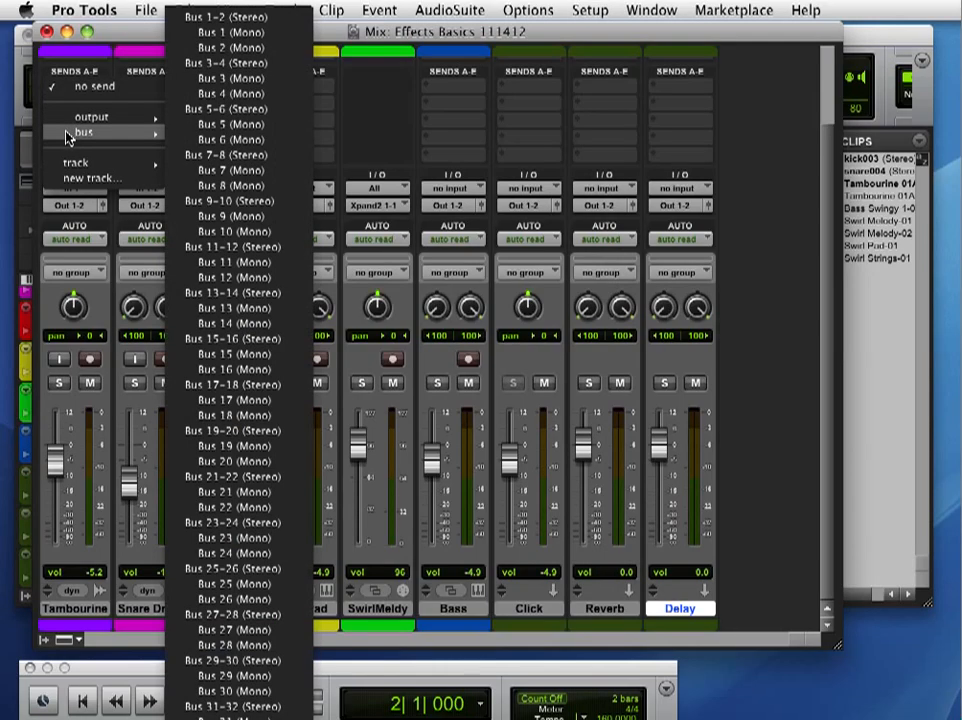
{"action": "left_click", "coordinate": [200, 118]}
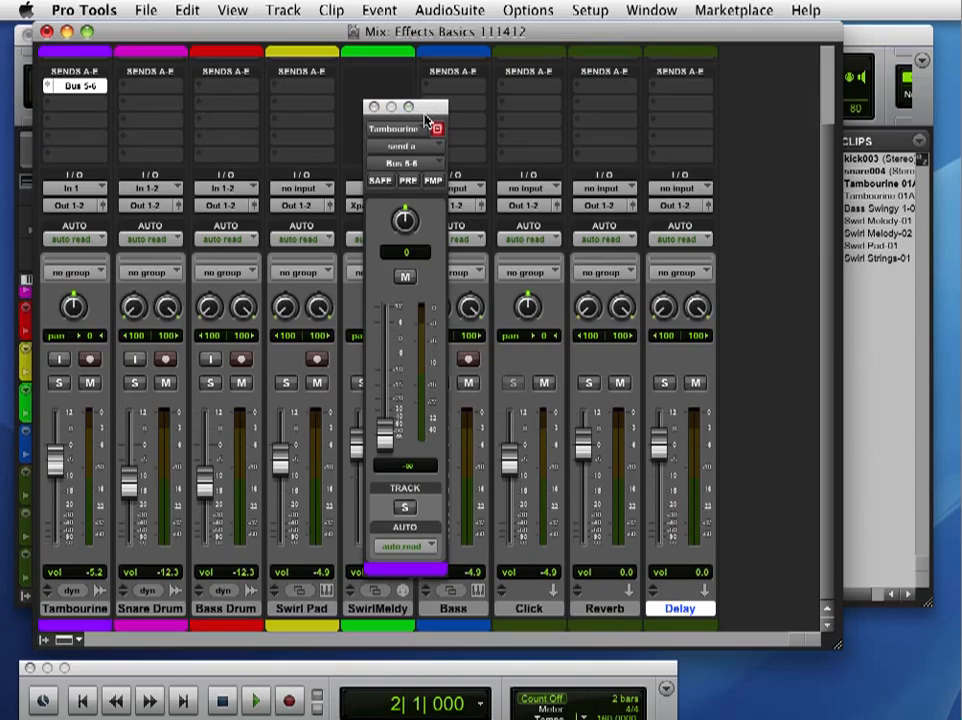
{"action": "left_click_drag", "start_coordinate": [422, 114], "coordinate": [921, 104]}
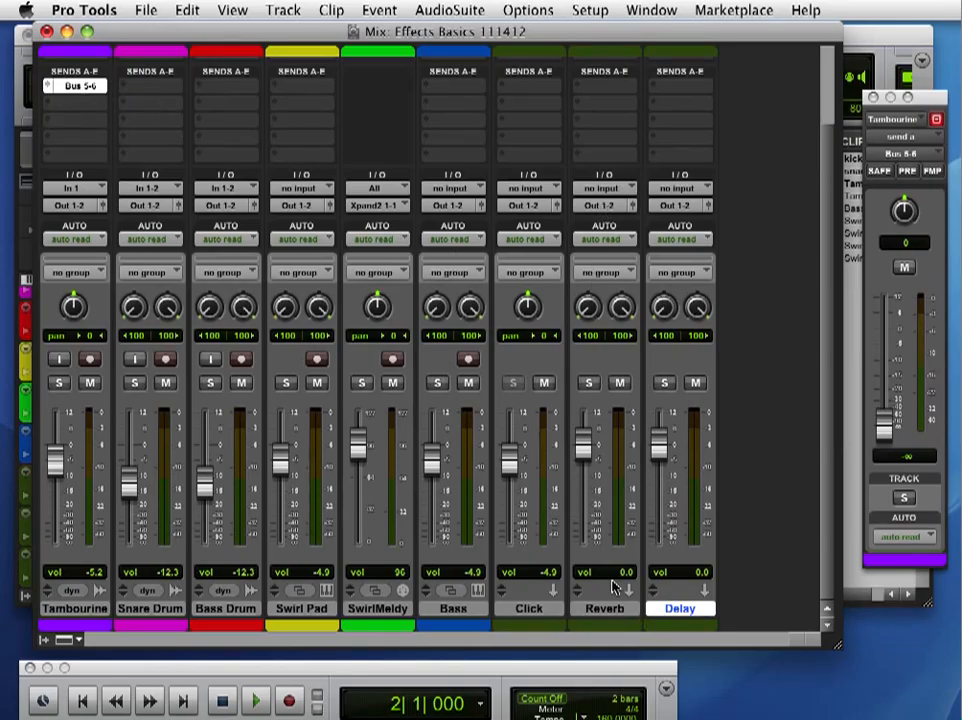
Set the Reverb track's input to Bus 5-6 (Stereo)
{"action": "left_click", "coordinate": [601, 189]}
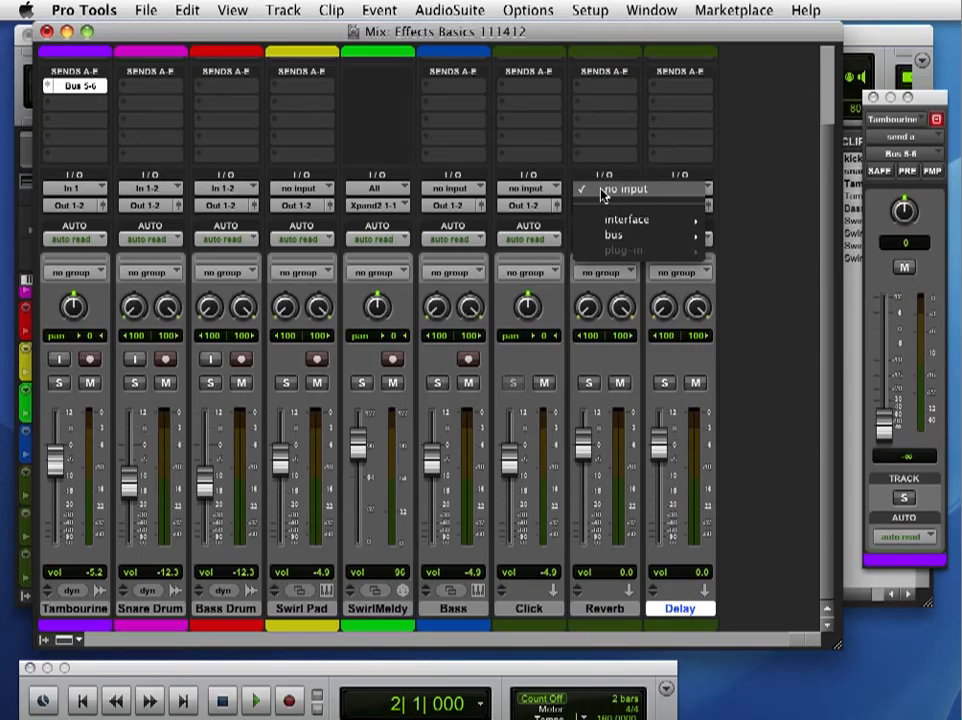
{"action": "mouse_move", "coordinate": [613, 236]}
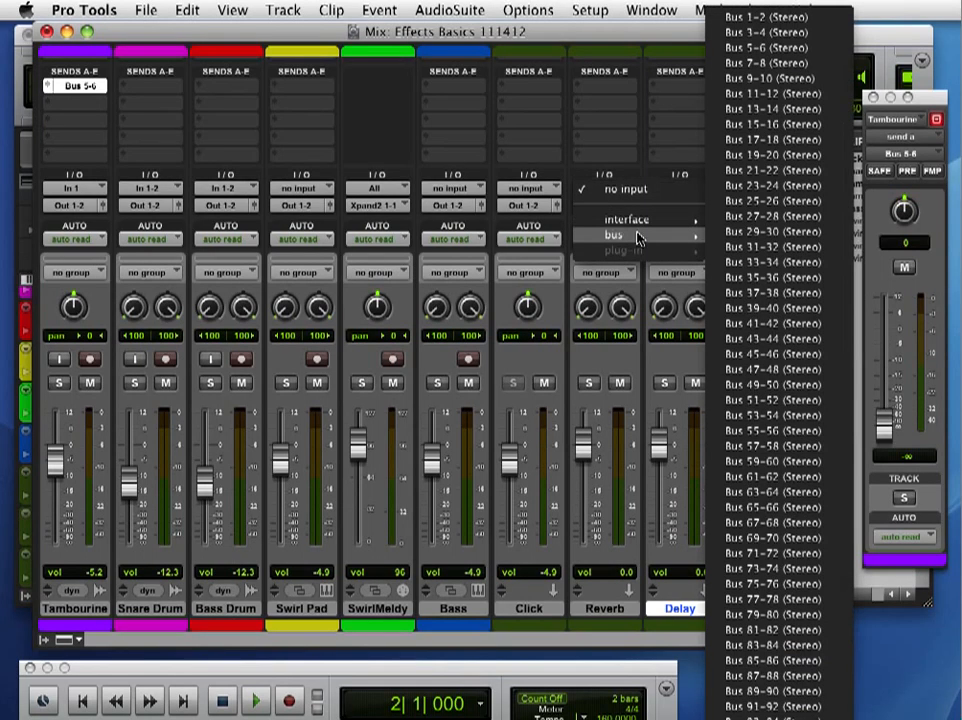
{"action": "left_click", "coordinate": [771, 48]}
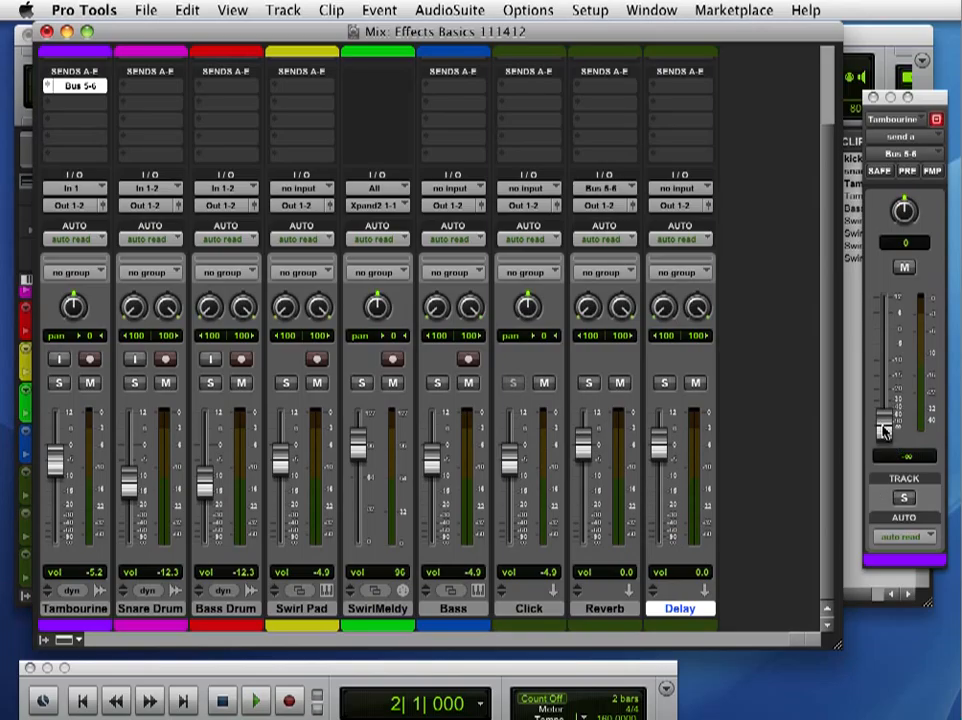
Recall memory location 2, Full Drums, in the Edit window and return to the Mix window
{"action": "key", "text": "super+equal"}
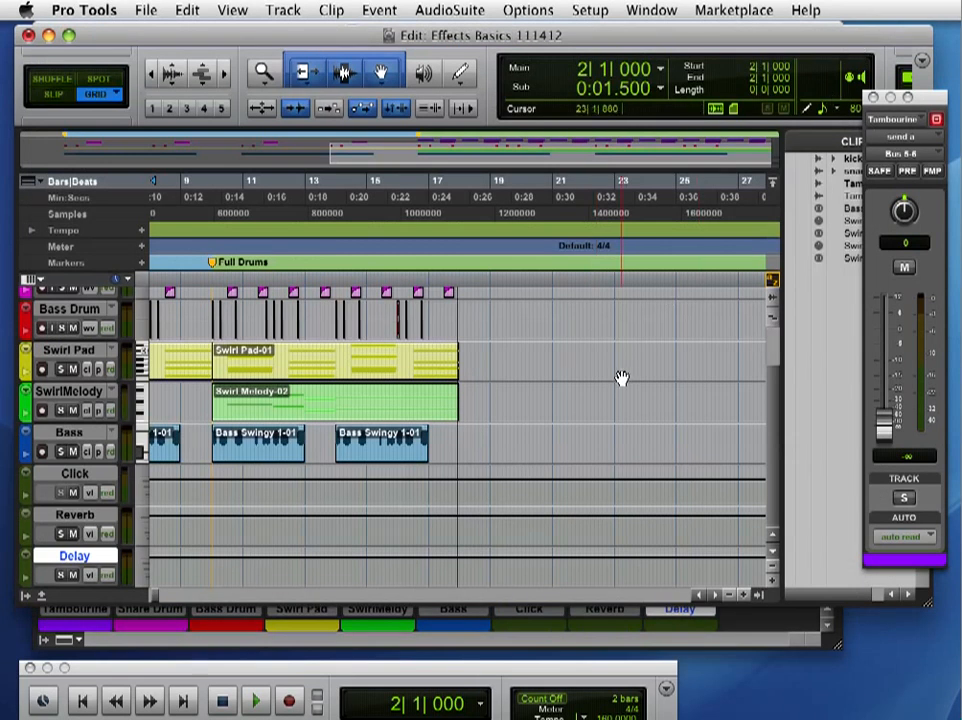
{"action": "key", "text": "KP_Decimal"}
{"action": "key", "text": "KP_2"}
{"action": "key", "text": "KP_Decimal"}
{"action": "scroll", "coordinate": [102, 304], "scroll_direction": "up", "scroll_amount": 3}
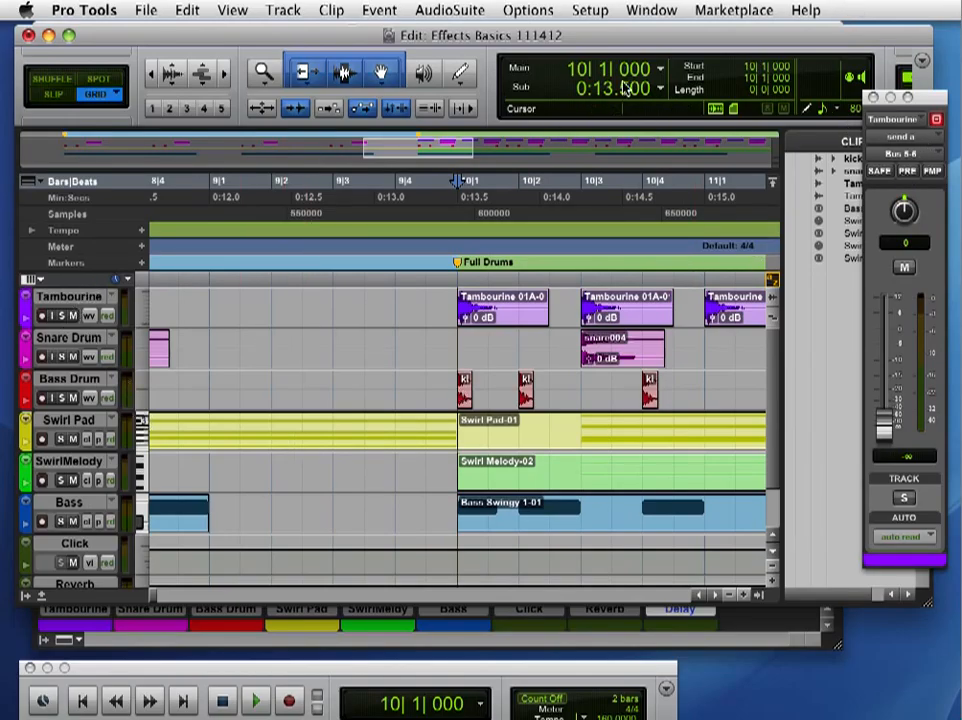
{"action": "key", "text": "super+equal"}
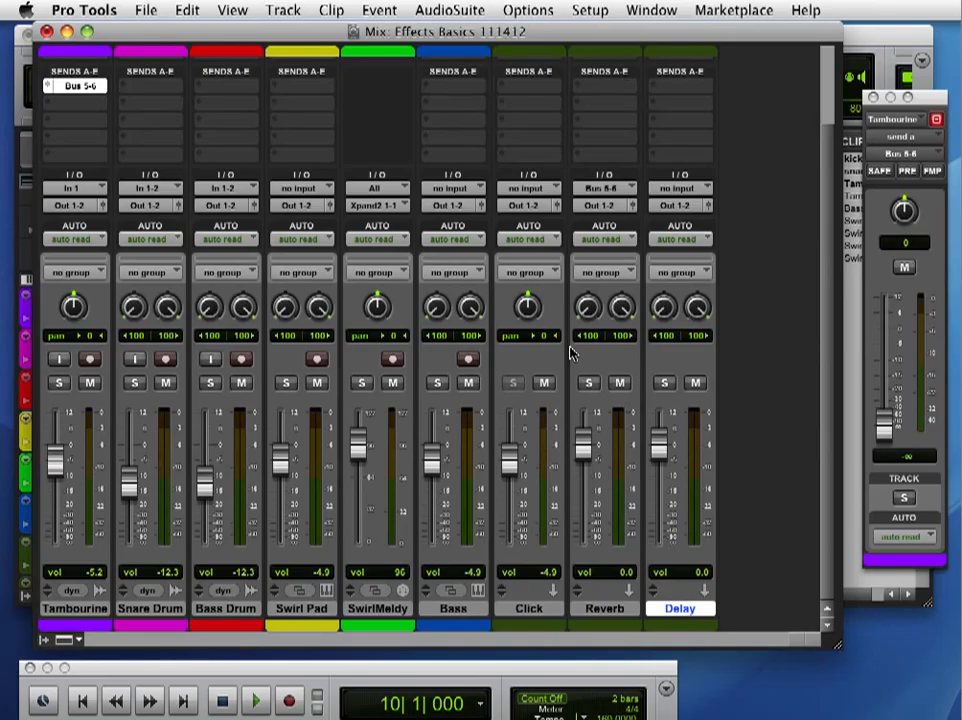
During playback, raise the Tambourine send level to -2.8 dB and lower the Reverb track's volume to -8.0 dB
{"action": "key", "text": "space"}
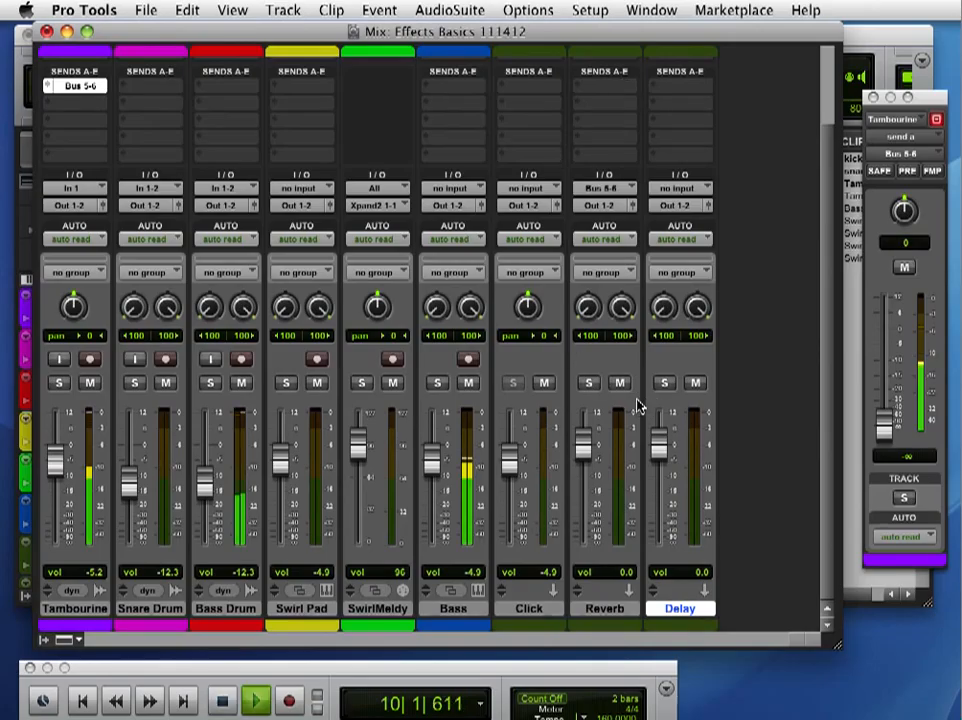
{"action": "left_click", "coordinate": [908, 100]}
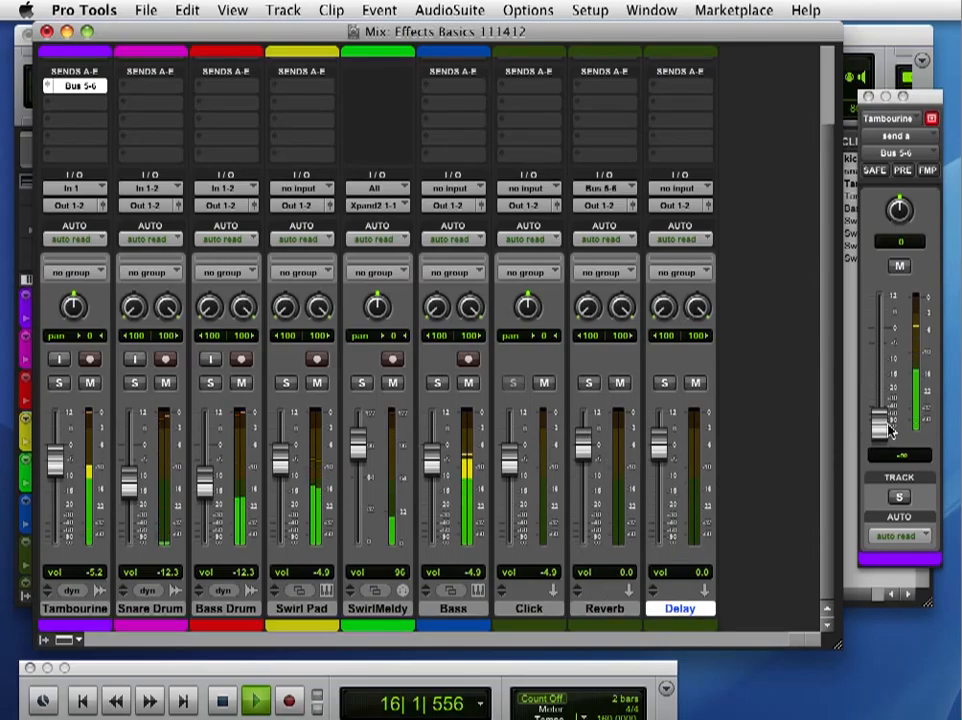
{"action": "left_click_drag", "start_coordinate": [891, 430], "coordinate": [880, 337]}
{"action": "key", "text": "space"}
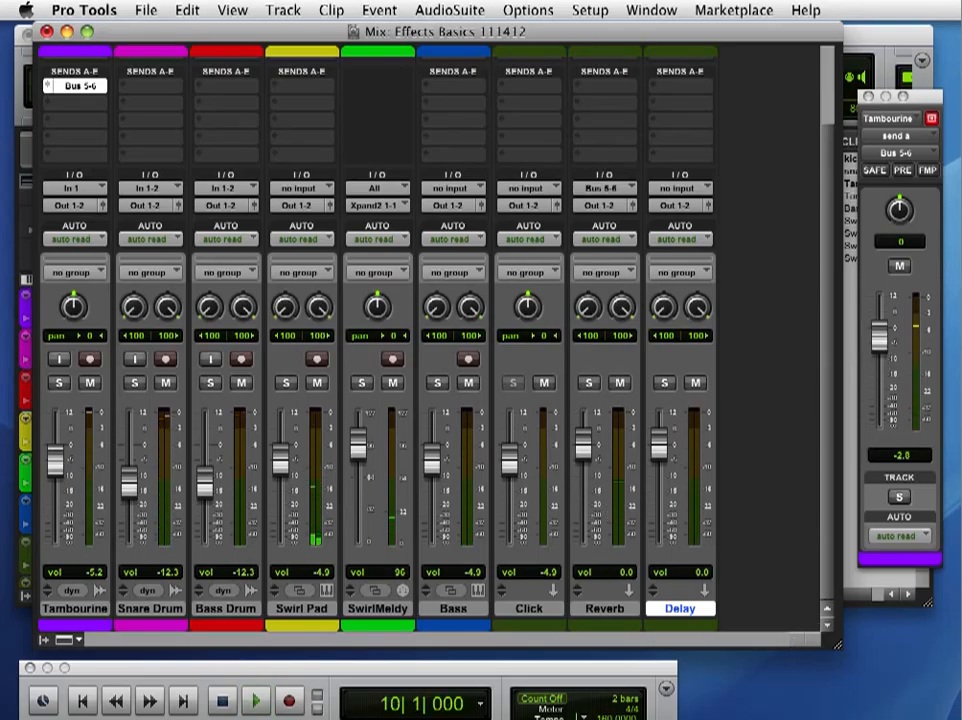
{"action": "key", "text": "space"}
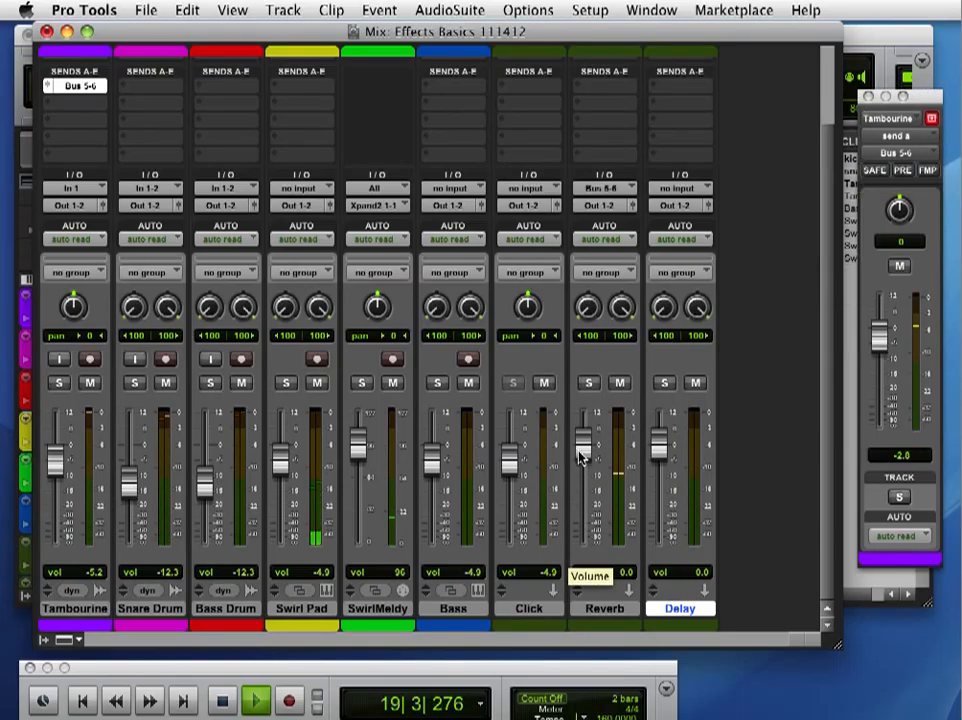
{"action": "left_click_drag", "start_coordinate": [578, 455], "coordinate": [581, 479]}
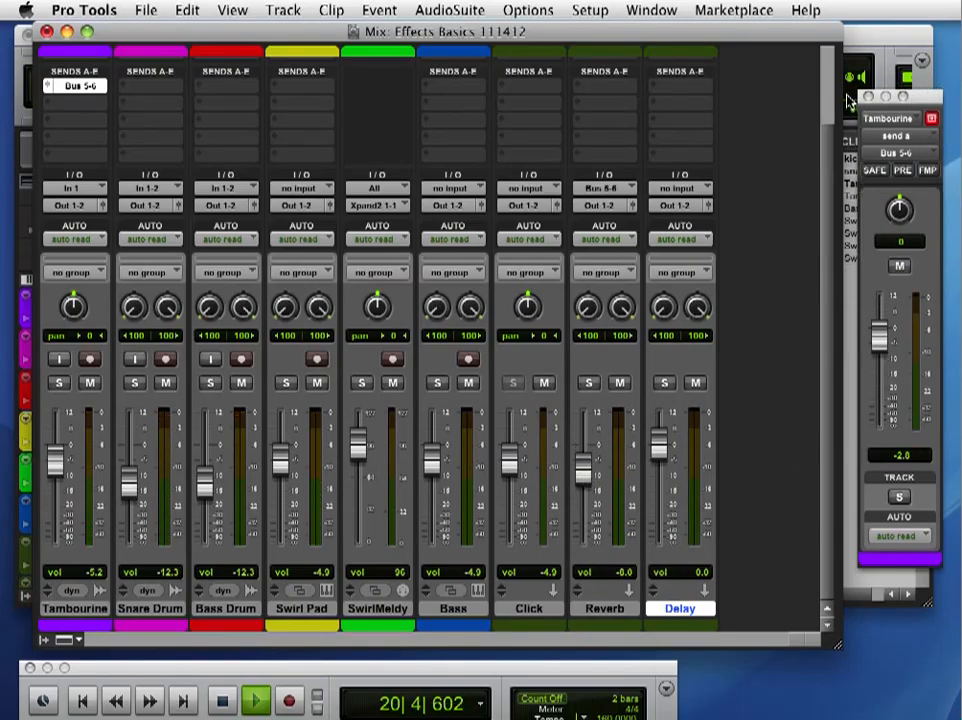
Insert the multichannel D-Verb reverb plug-in on the Reverb track's first insert and stop playback
{"action": "scroll", "coordinate": [580, 240], "scroll_direction": "up", "scroll_amount": 3}
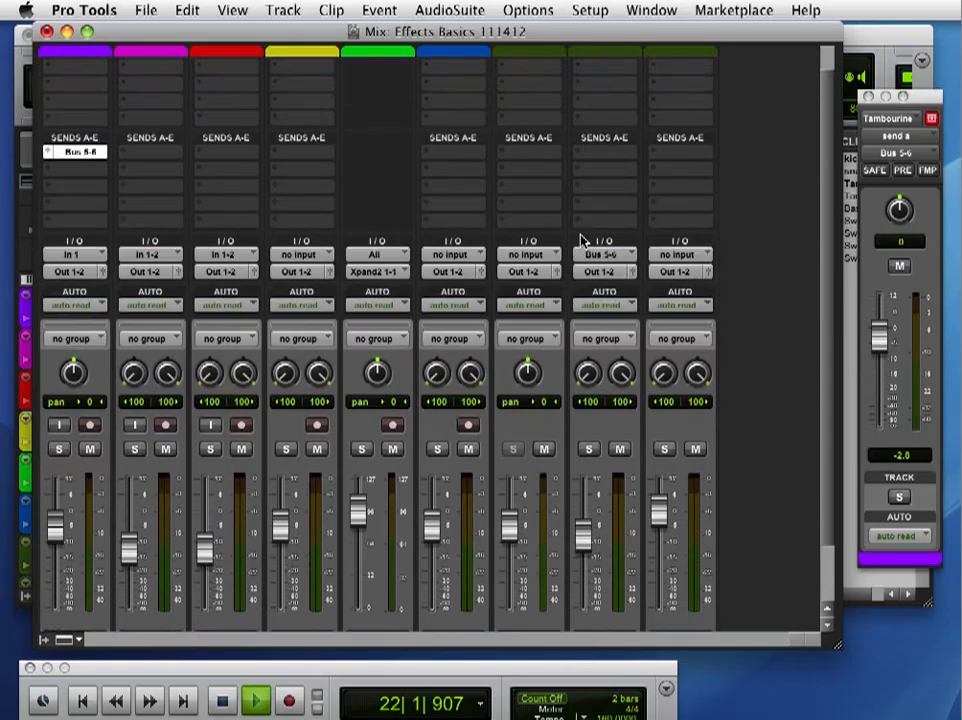
{"action": "scroll", "coordinate": [580, 240], "scroll_direction": "up", "scroll_amount": 1}
{"action": "left_click", "coordinate": [578, 80]}
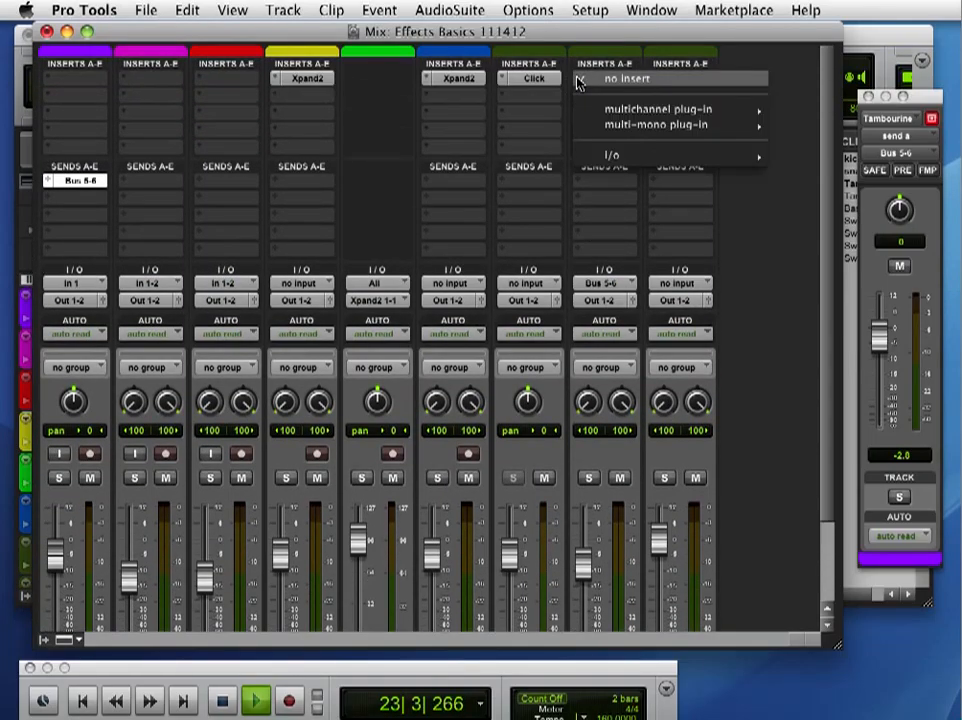
{"action": "mouse_move", "coordinate": [593, 109]}
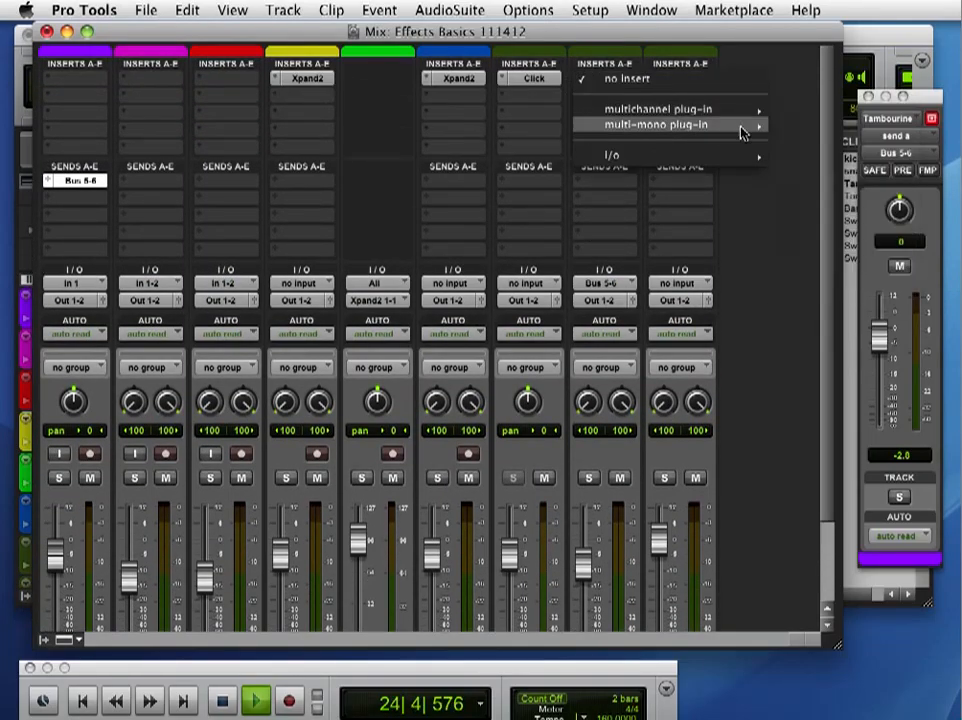
{"action": "mouse_move", "coordinate": [815, 155]}
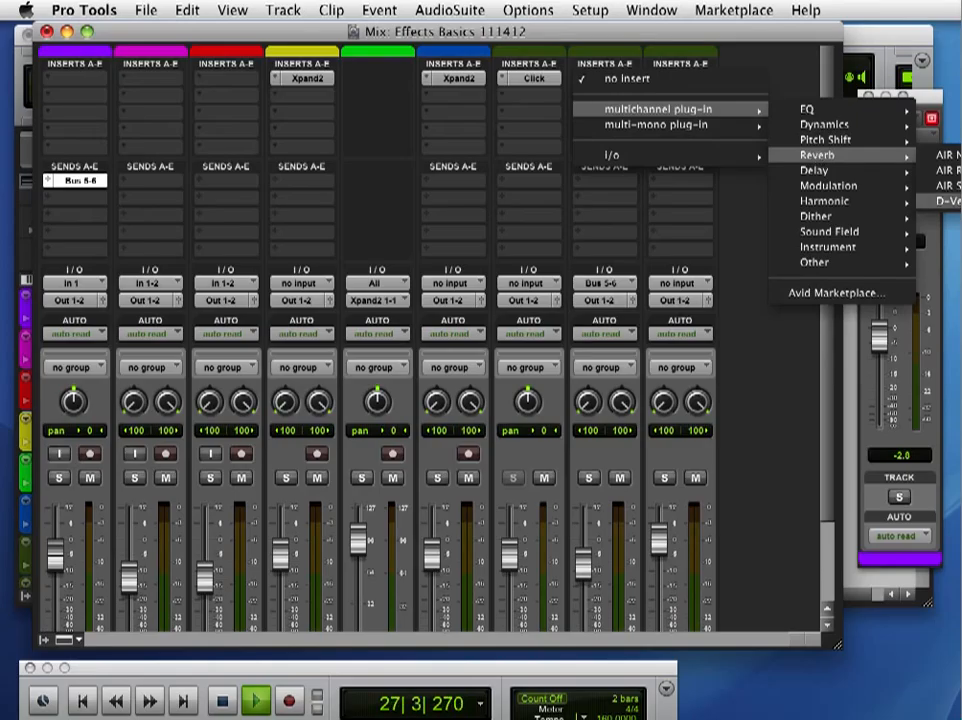
{"action": "left_click", "coordinate": [948, 201]}
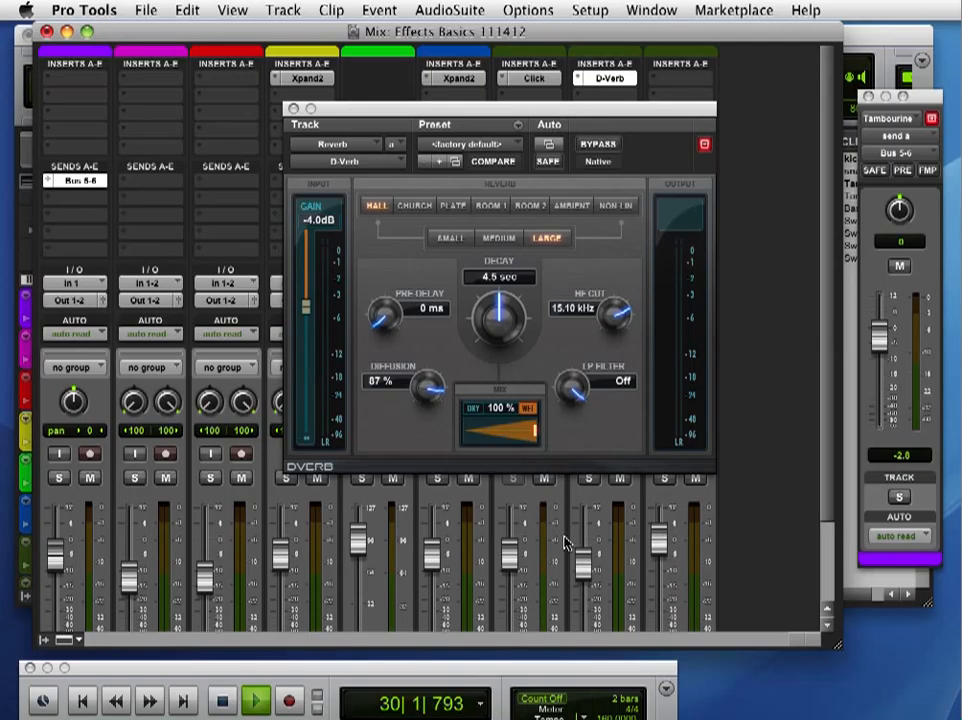
{"action": "key", "text": "space"}
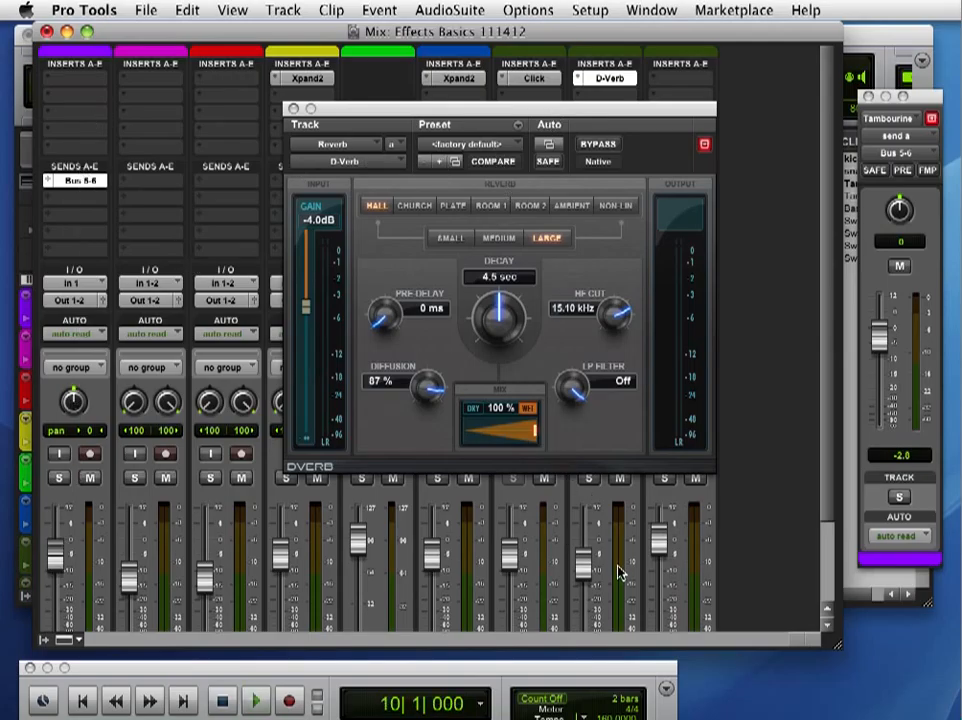
Load D-Verb's Medium Hall preset and raise its input gain to -0.1 dB
{"action": "scroll", "coordinate": [620, 572], "scroll_direction": "down", "scroll_amount": 5}
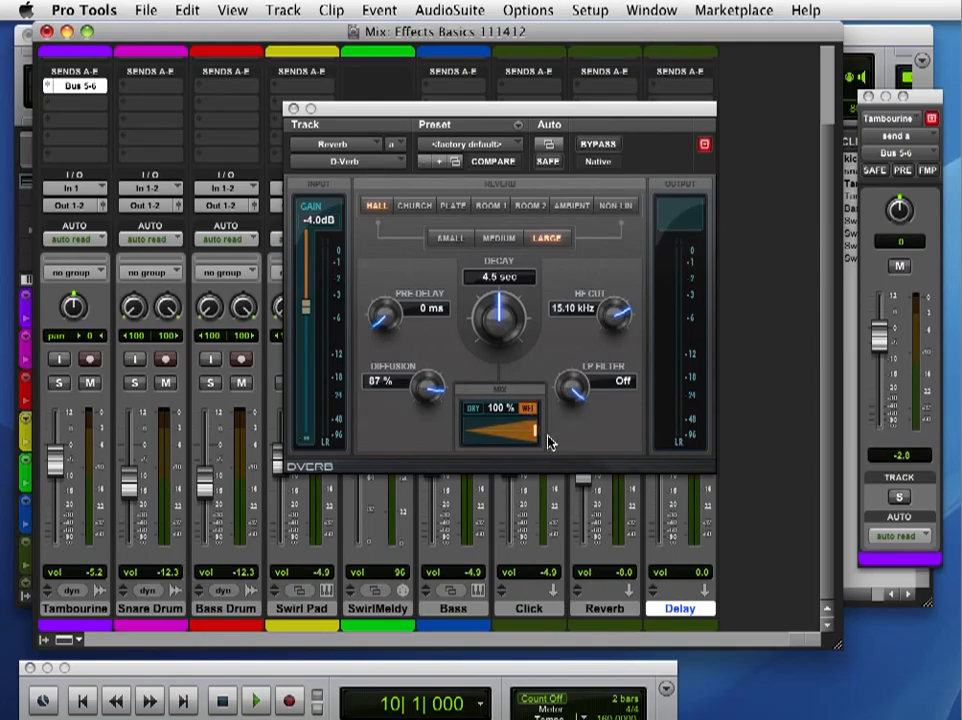
{"action": "left_click", "coordinate": [470, 144]}
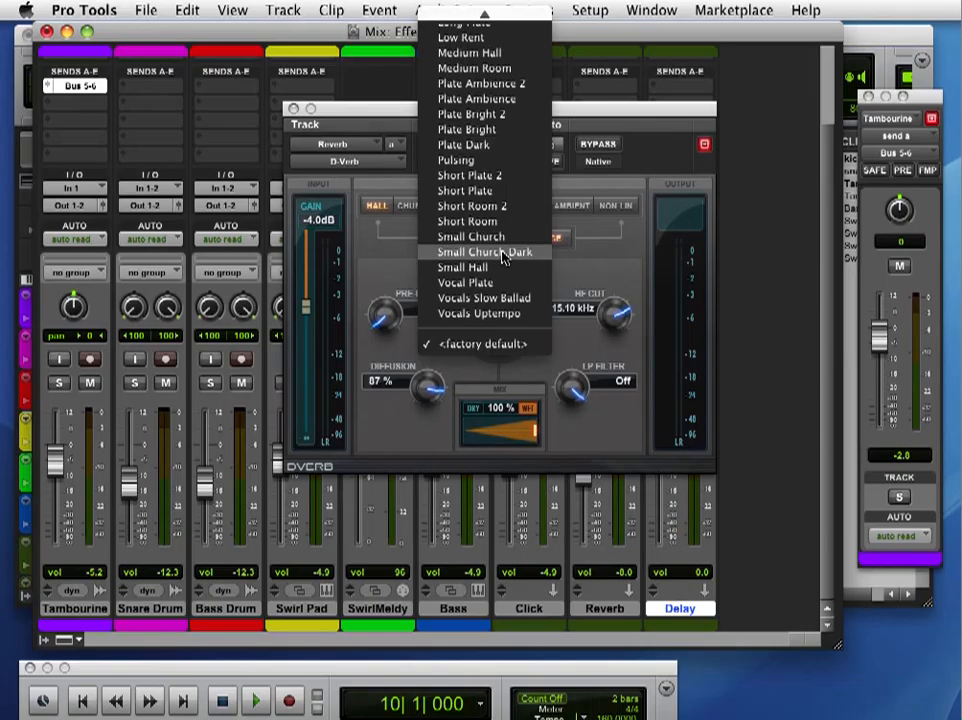
{"action": "left_click", "coordinate": [473, 60]}
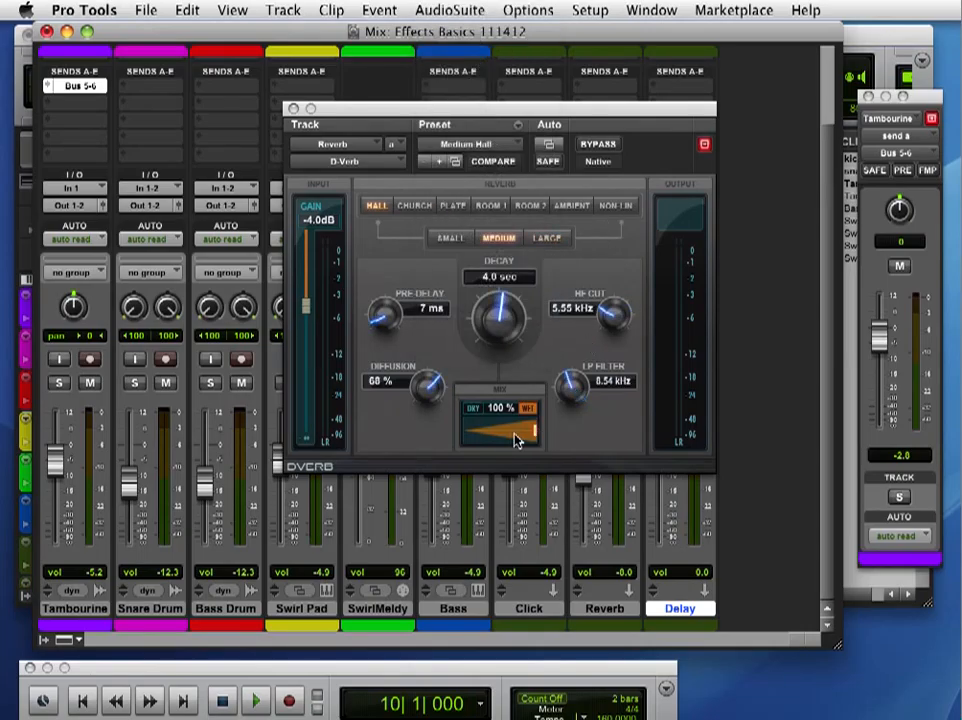
{"action": "left_click_drag", "start_coordinate": [303, 310], "coordinate": [304, 238]}
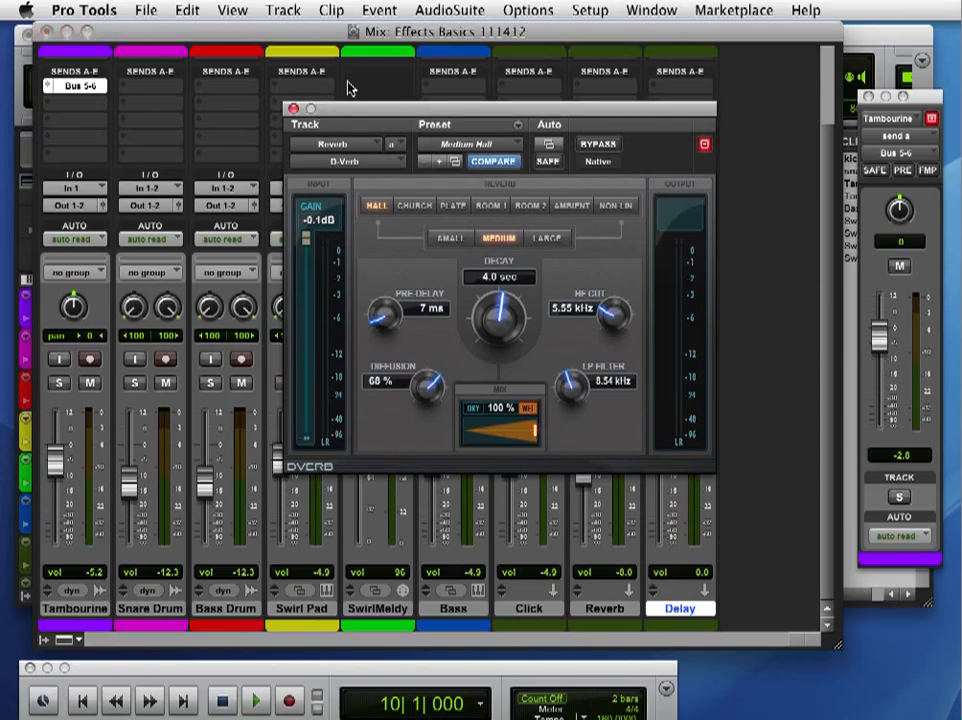
{"action": "left_click_drag", "start_coordinate": [345, 110], "coordinate": [395, 111]}
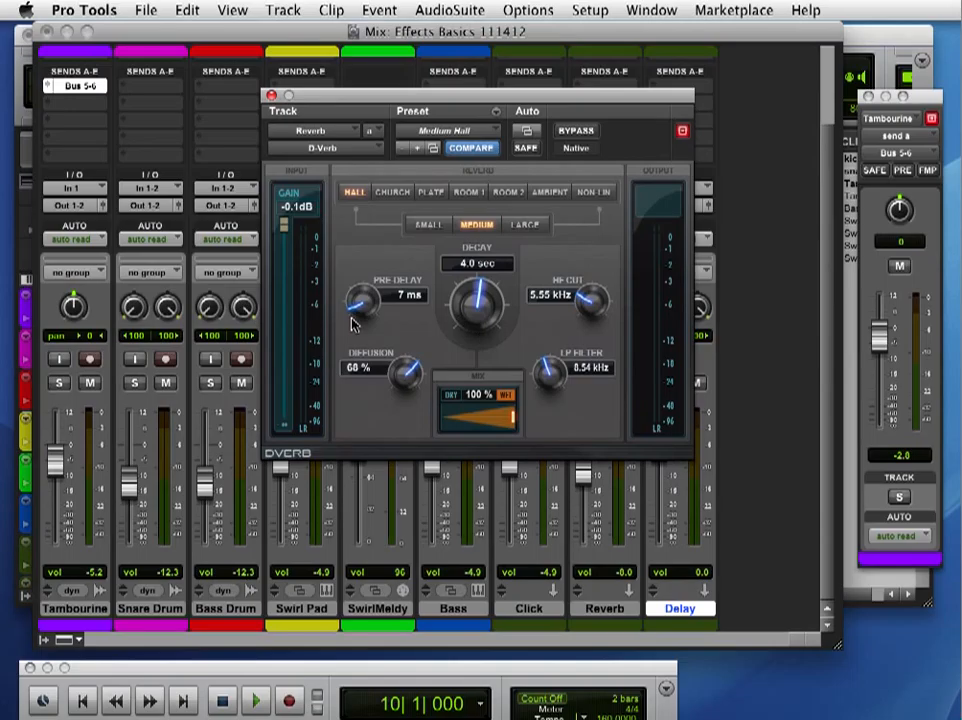
Move the D-Verb window clear of the mixer channels and raise the Reverb track's volume to -1.2 dB during playback
{"action": "key", "text": "space"}
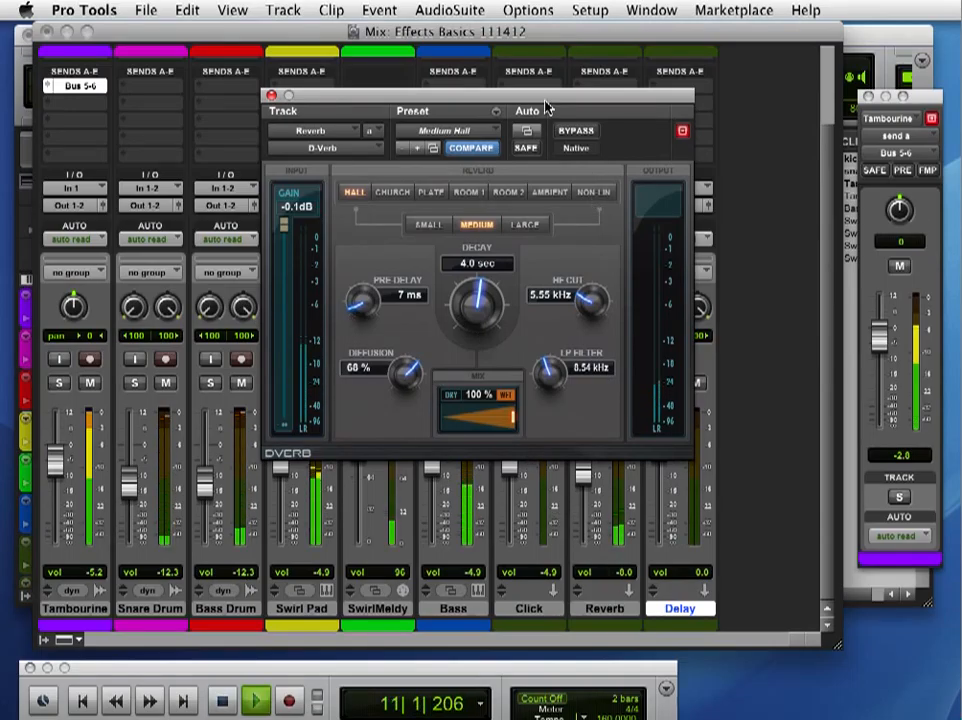
{"action": "left_click_drag", "start_coordinate": [545, 104], "coordinate": [960, 580]}
{"action": "mouse_move", "coordinate": [580, 478]}
{"action": "left_mouse_down"}
{"action": "mouse_move", "coordinate": [580, 448]}
{"action": "mouse_move", "coordinate": [583, 460]}
{"action": "left_mouse_up"}
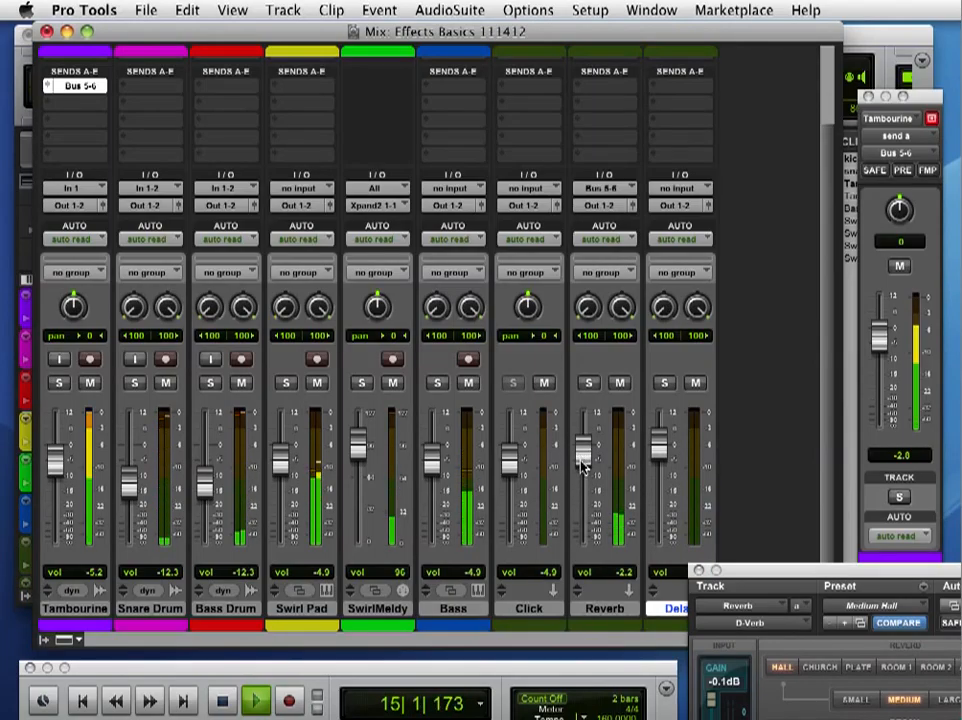
{"action": "key", "text": "space"}
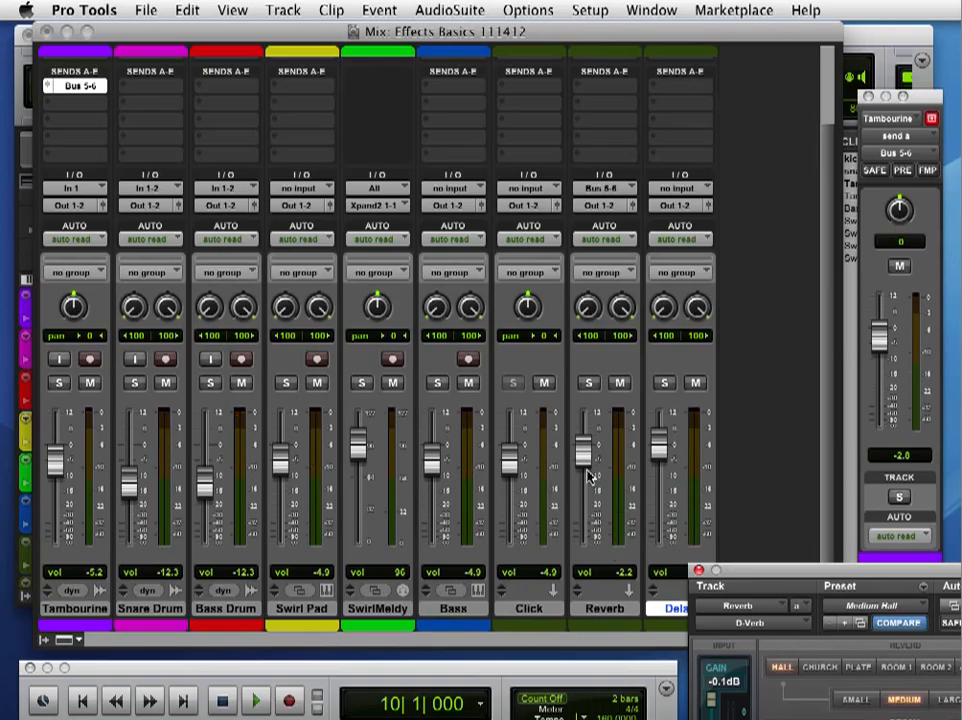
{"action": "key", "text": "space"}
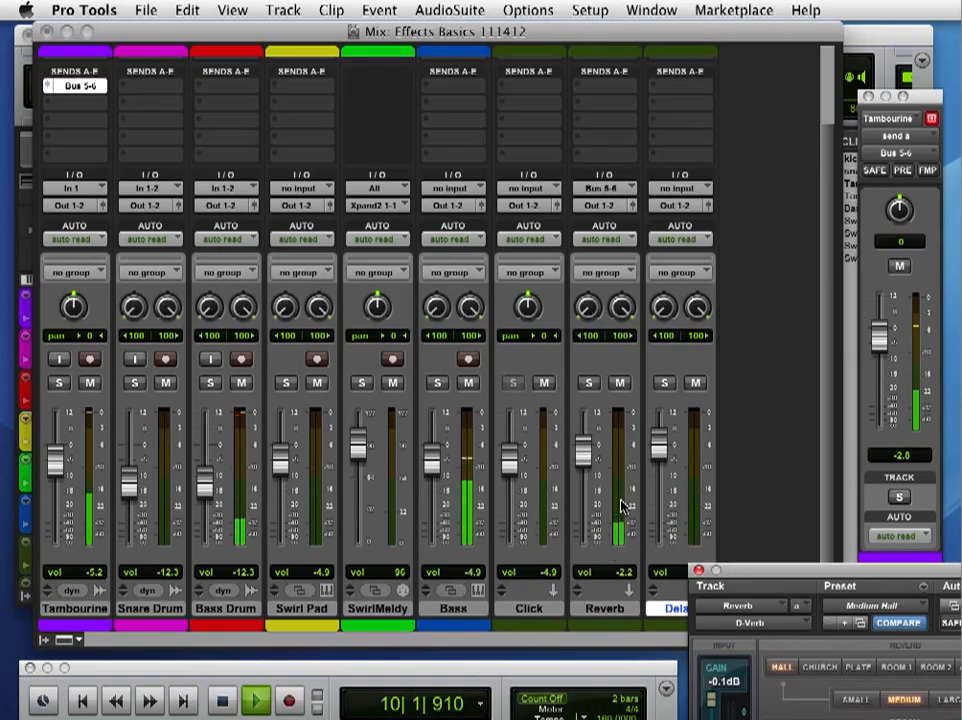
{"action": "mouse_move", "coordinate": [588, 444]}
{"action": "left_mouse_down"}
{"action": "mouse_move", "coordinate": [582, 541]}
{"action": "mouse_move", "coordinate": [588, 455]}
{"action": "left_mouse_up"}
{"action": "key", "text": "space"}
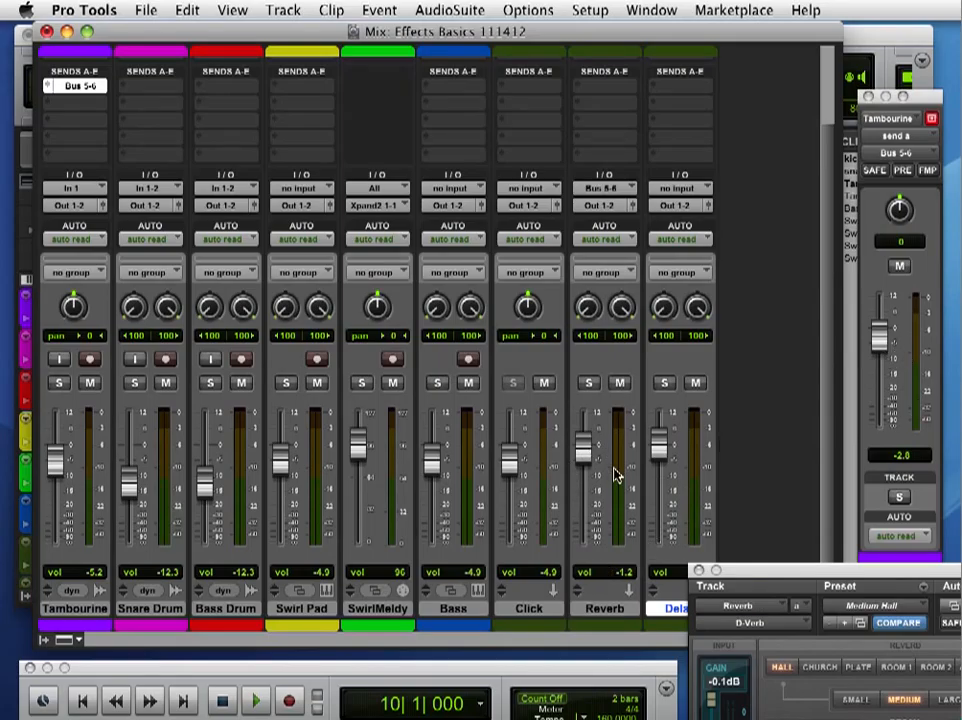
During playback, raise the Reverb track's volume to +3.5 dB and the Tambourine send level to -1.9 dB
{"action": "key", "text": "space"}
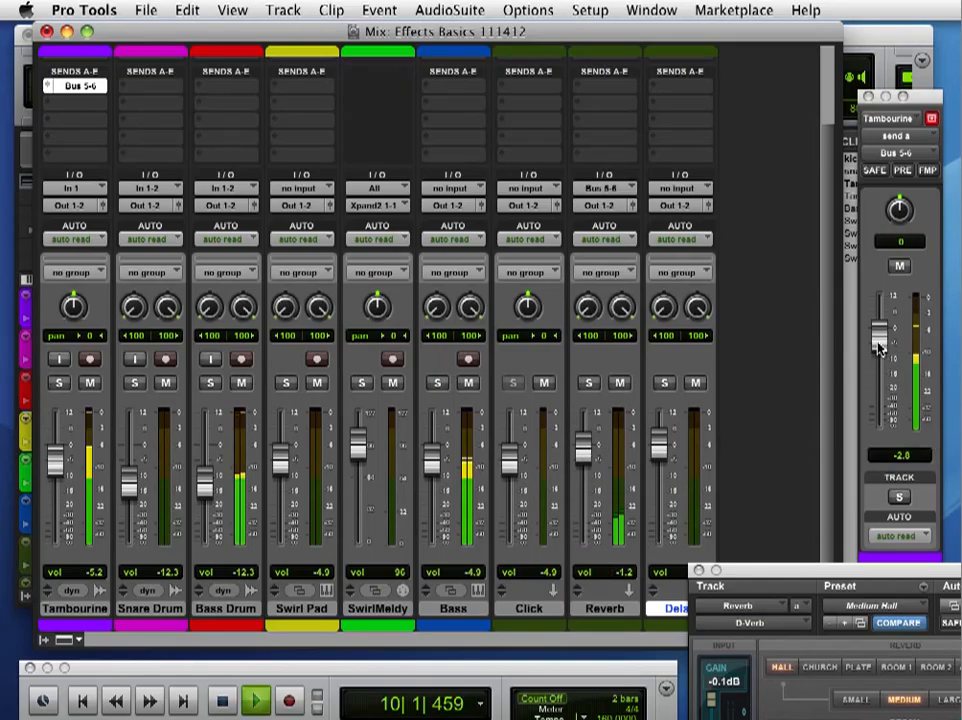
{"action": "left_click_drag", "start_coordinate": [584, 452], "coordinate": [582, 432]}
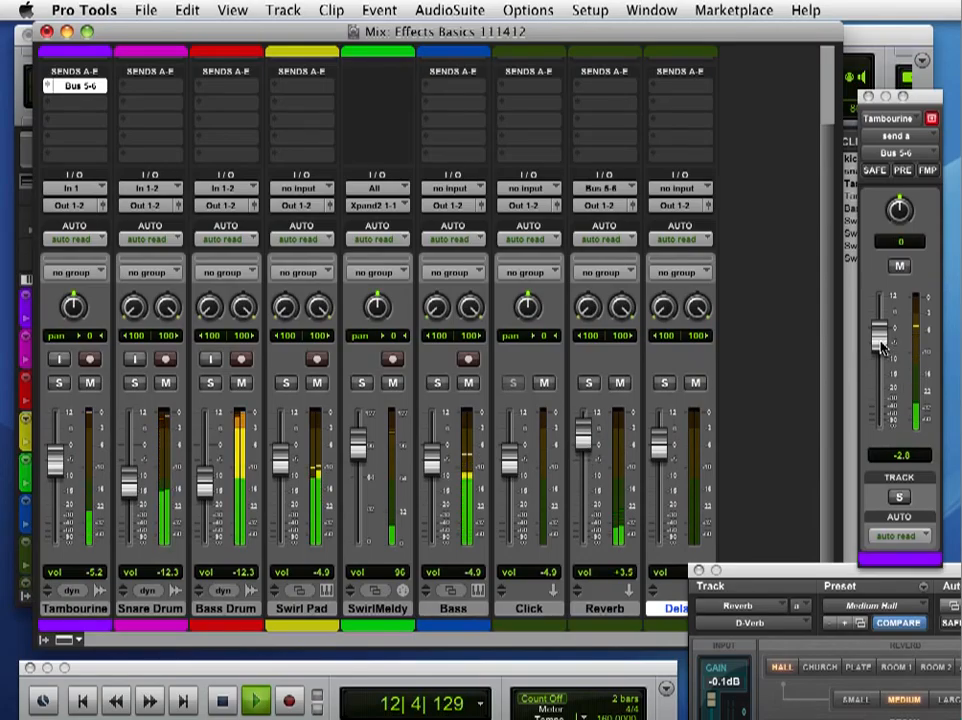
{"action": "mouse_move", "coordinate": [880, 340]}
{"action": "left_mouse_down"}
{"action": "mouse_move", "coordinate": [880, 458]}
{"action": "mouse_move", "coordinate": [880, 331]}
{"action": "left_mouse_up"}
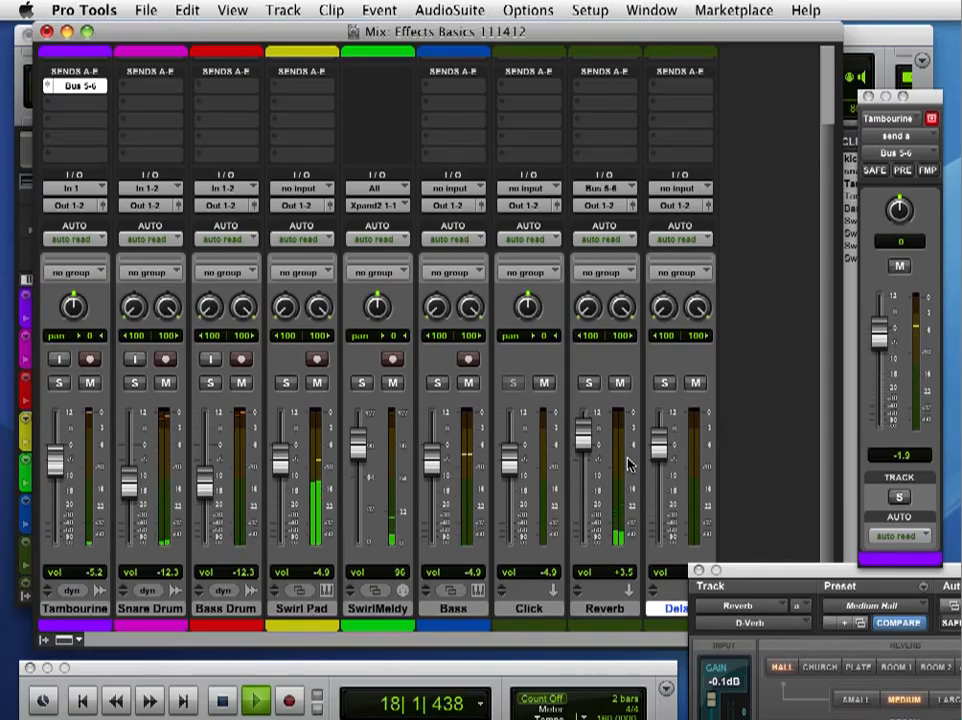
{"action": "key", "text": "space"}
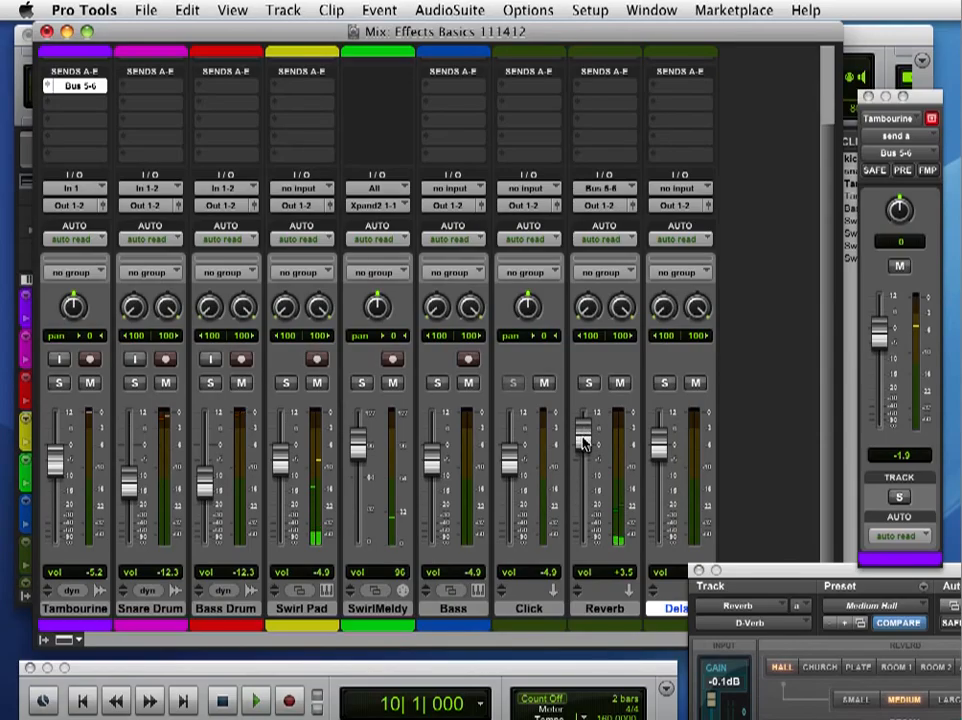
Lower the Reverb track's volume to -3.7 dB and bring the D-Verb window fully back into view
{"action": "left_click_drag", "start_coordinate": [582, 443], "coordinate": [581, 457]}
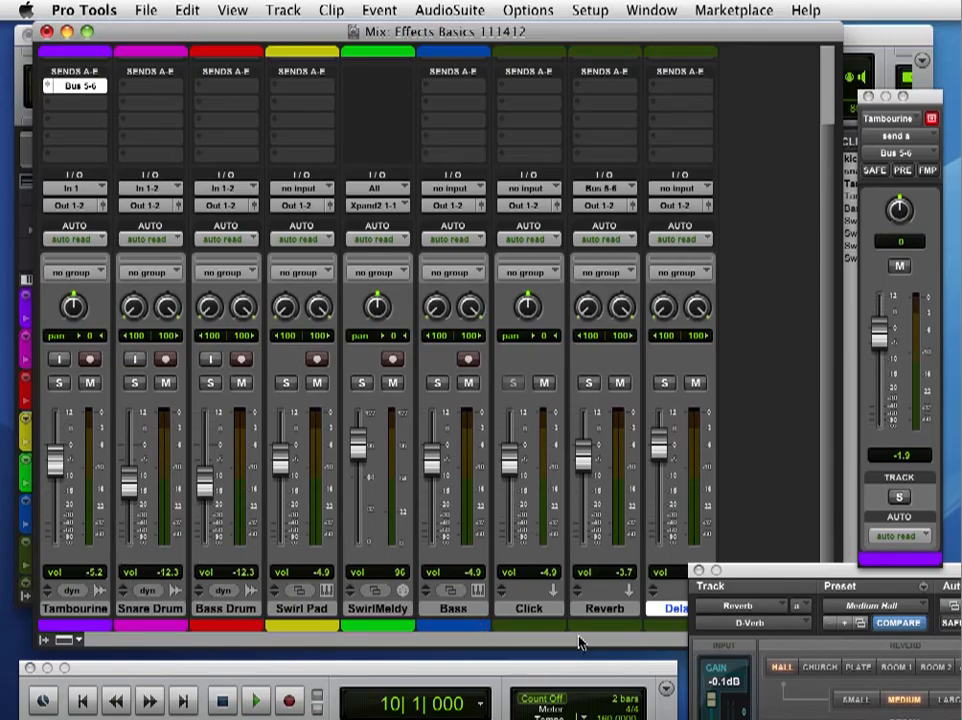
{"action": "left_click_drag", "start_coordinate": [837, 569], "coordinate": [643, 203]}
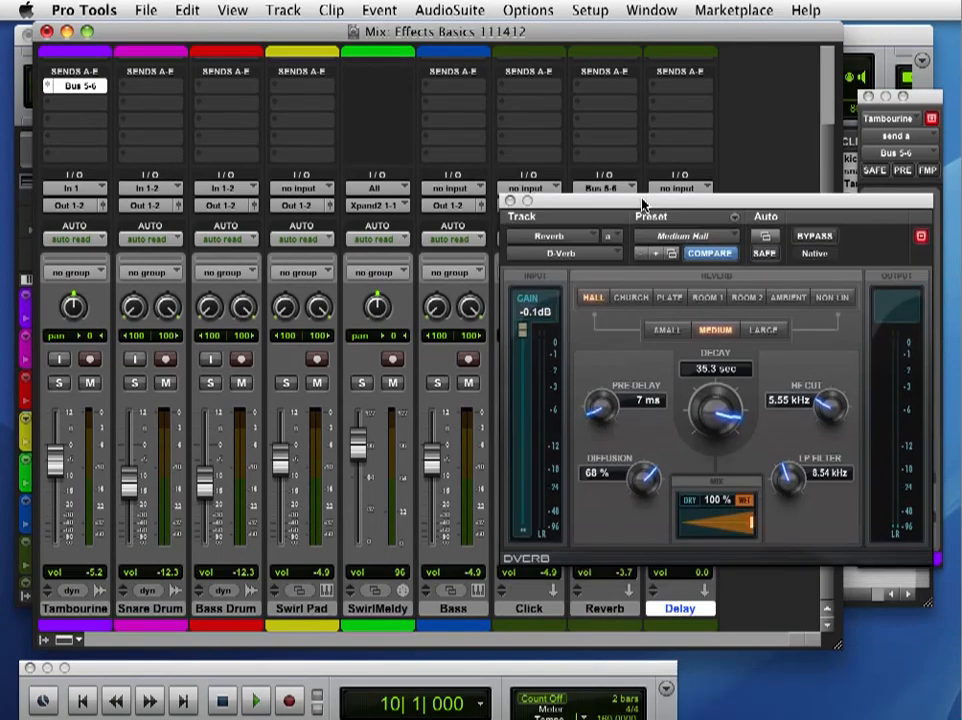
Assign the first sends of the Snare Drum and Bass Drum tracks to Bus 5-6 (Stereo)
{"action": "left_click", "coordinate": [129, 90]}
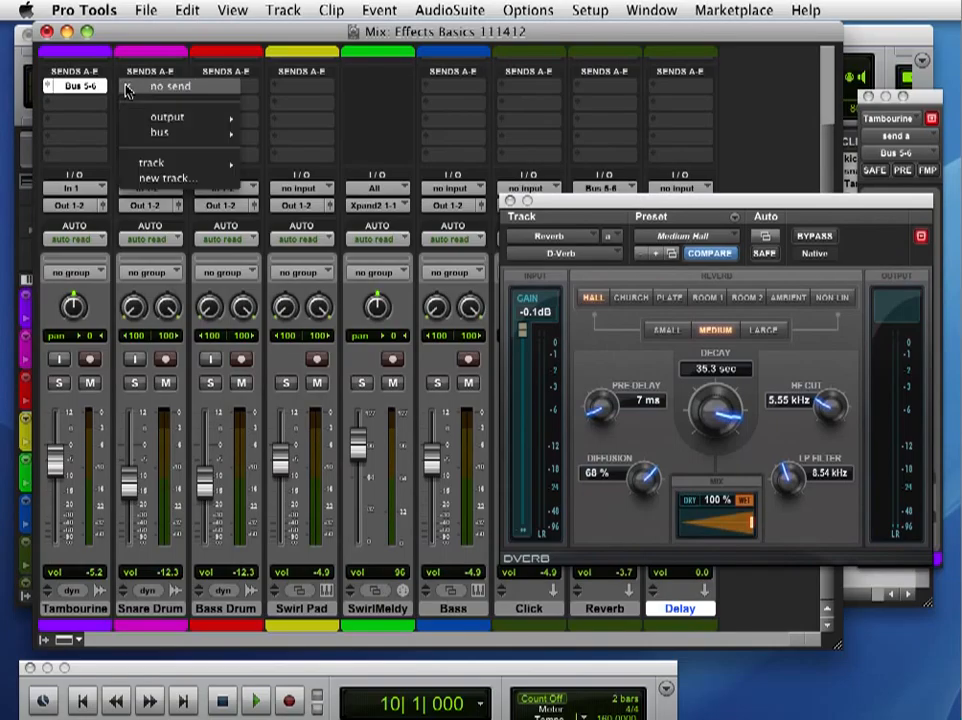
{"action": "mouse_move", "coordinate": [148, 135]}
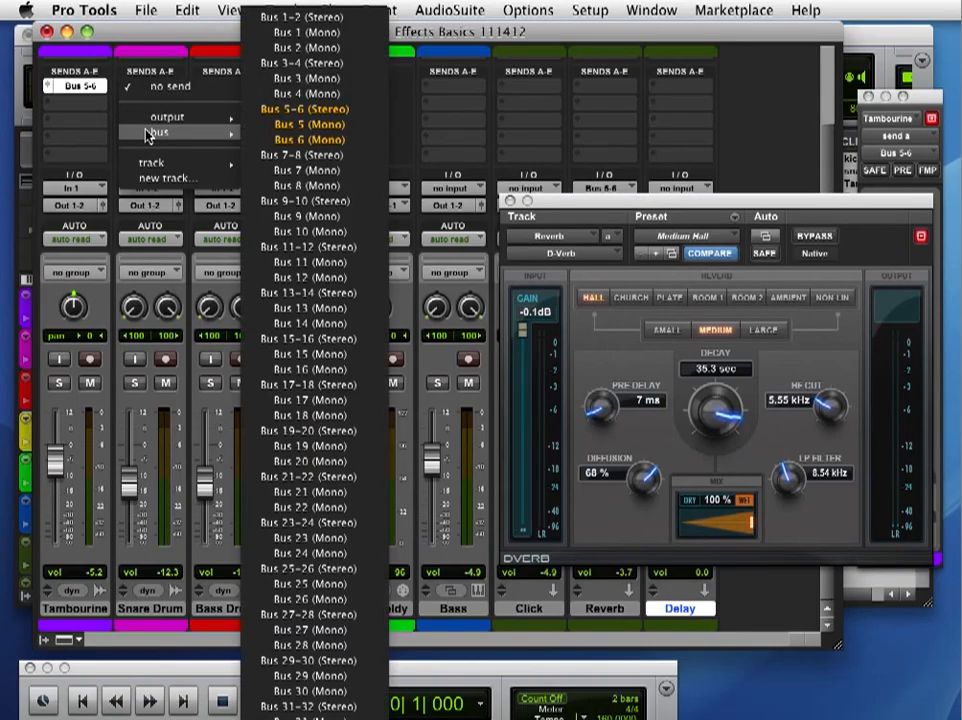
{"action": "left_click", "coordinate": [276, 112]}
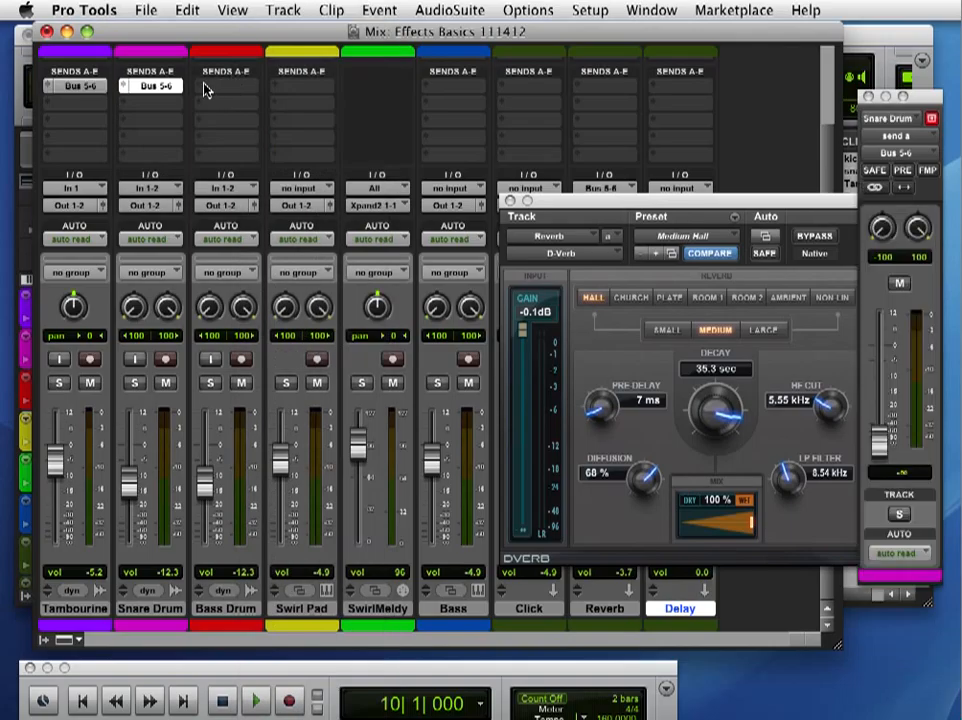
{"action": "left_click", "coordinate": [205, 89]}
{"action": "mouse_move", "coordinate": [228, 132]}
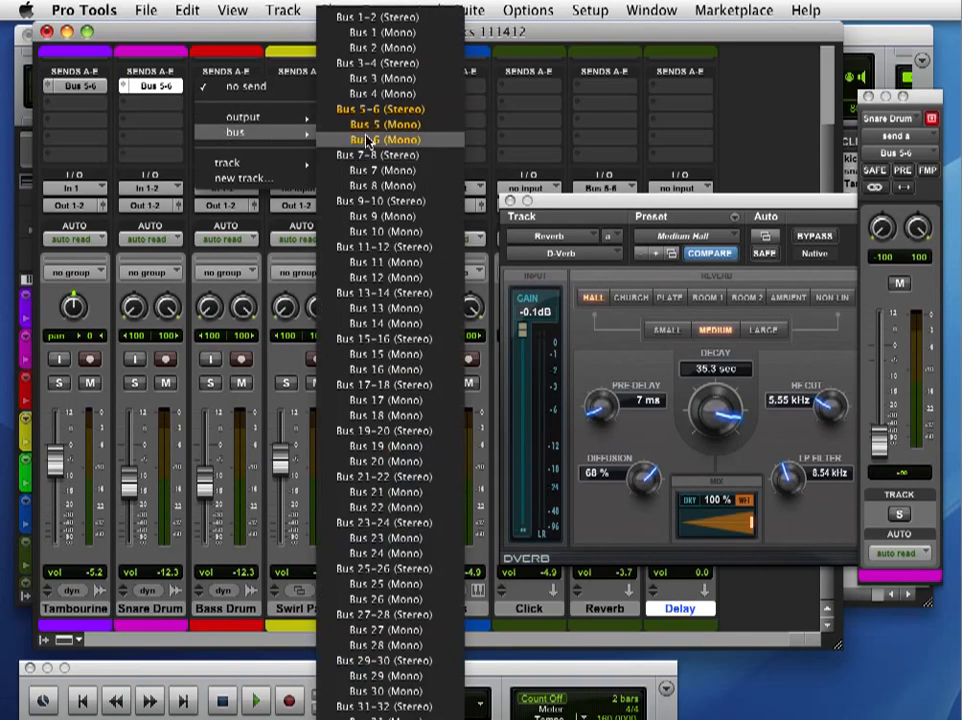
{"action": "left_click", "coordinate": [367, 109]}
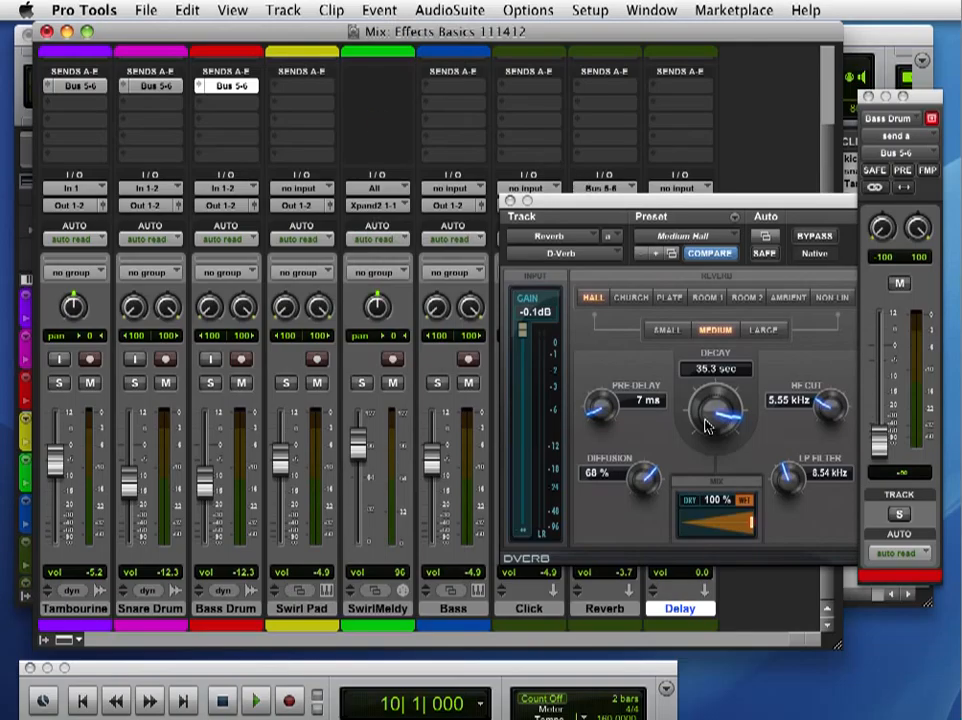
{"action": "left_click_drag", "start_coordinate": [929, 95], "coordinate": [929, 89]}
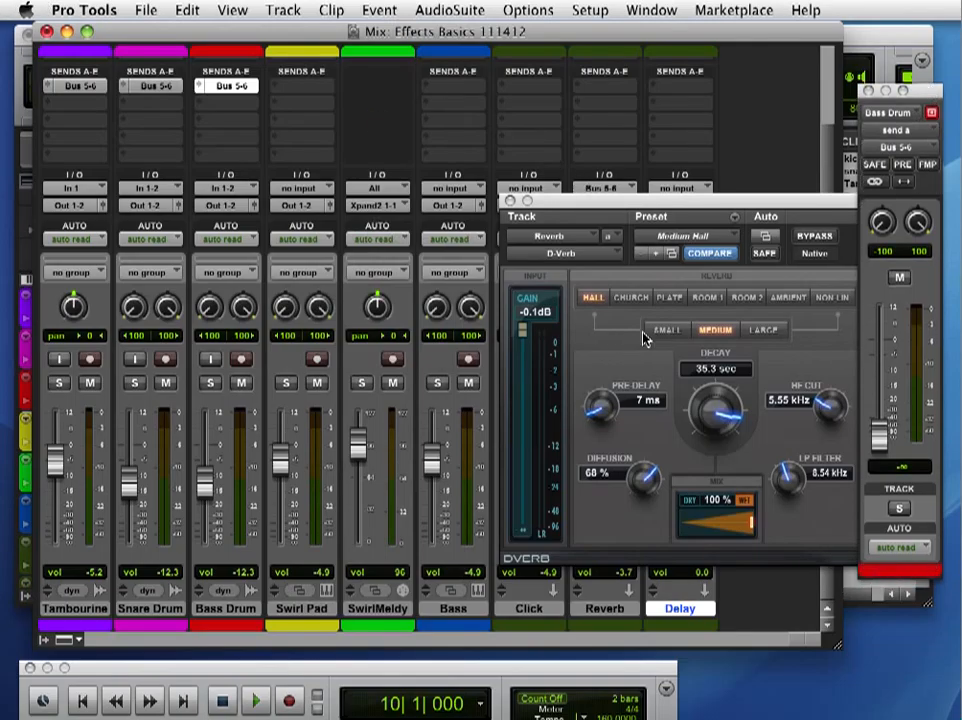
Examine the Bus 5-6 send settings of the Snare Drum, Tambourine and Bass Drum tracks in turn
{"action": "left_click", "coordinate": [143, 87]}
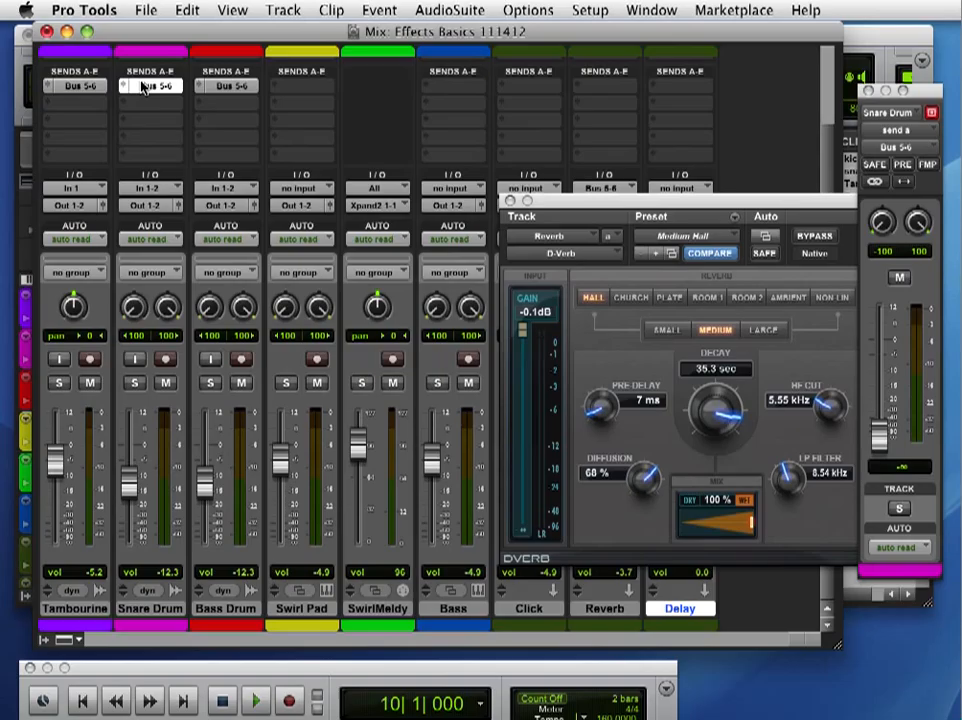
{"action": "left_click", "coordinate": [70, 88]}
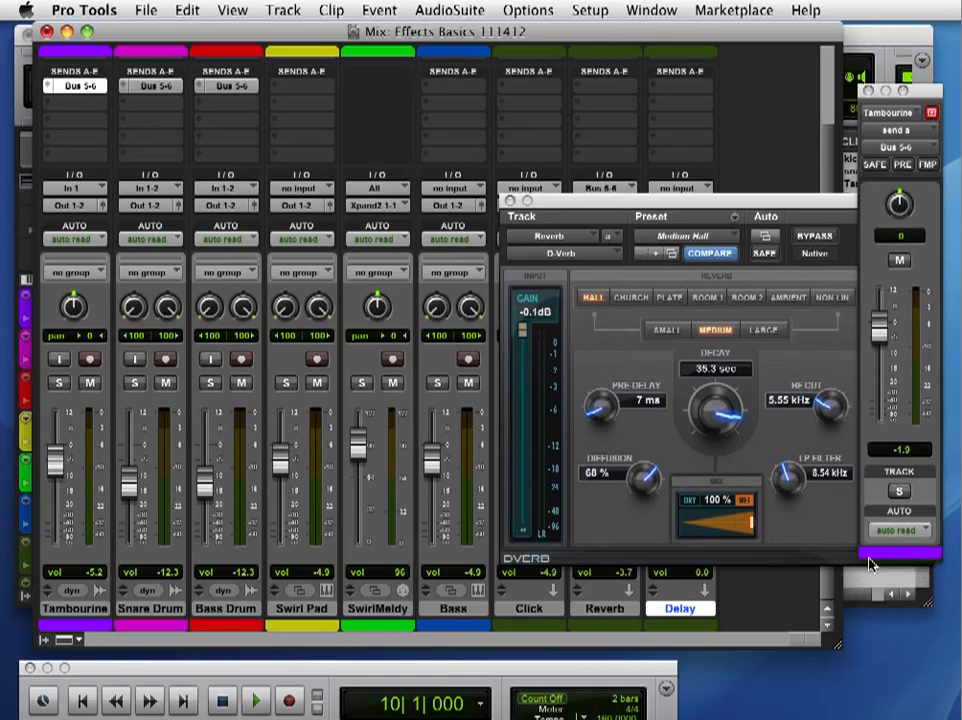
{"action": "left_click", "coordinate": [157, 87]}
{"action": "left_click", "coordinate": [224, 88]}
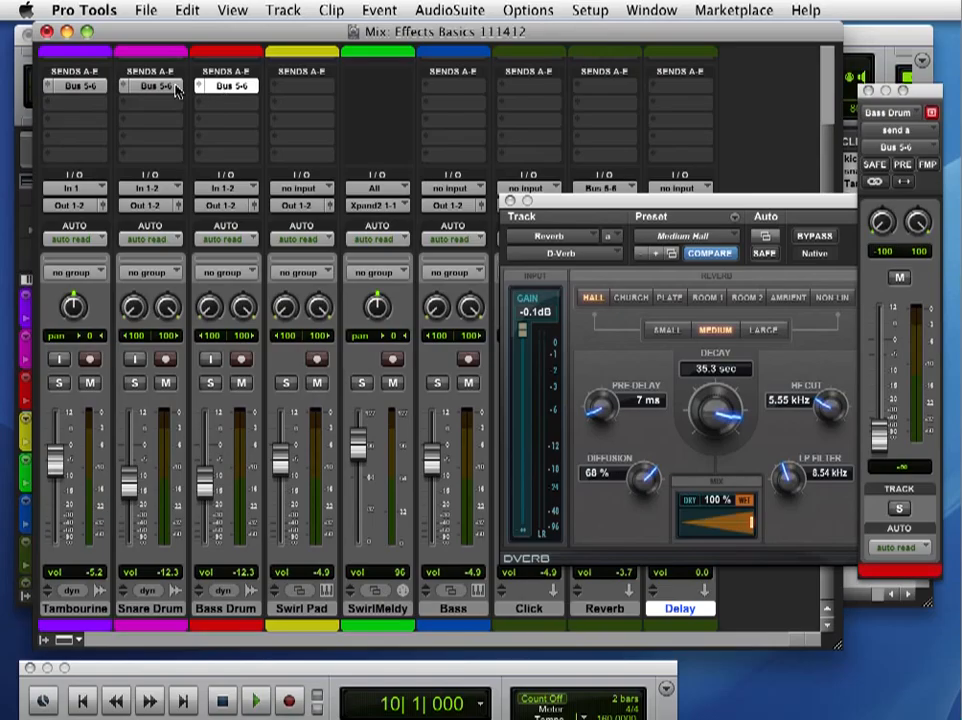
{"action": "left_click", "coordinate": [133, 87]}
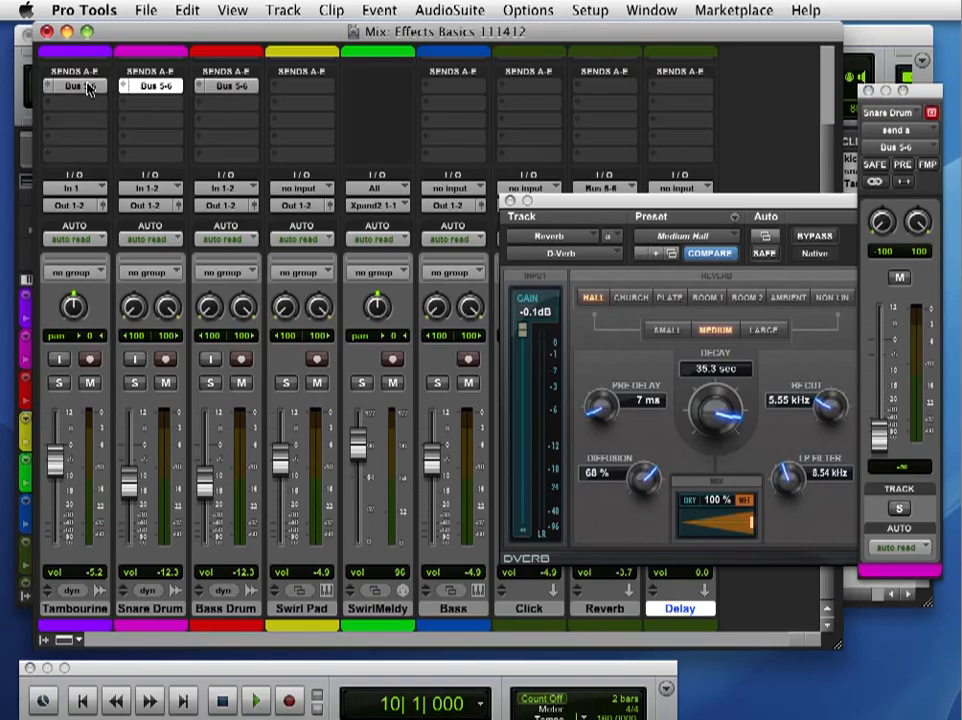
{"action": "left_click", "coordinate": [90, 88]}
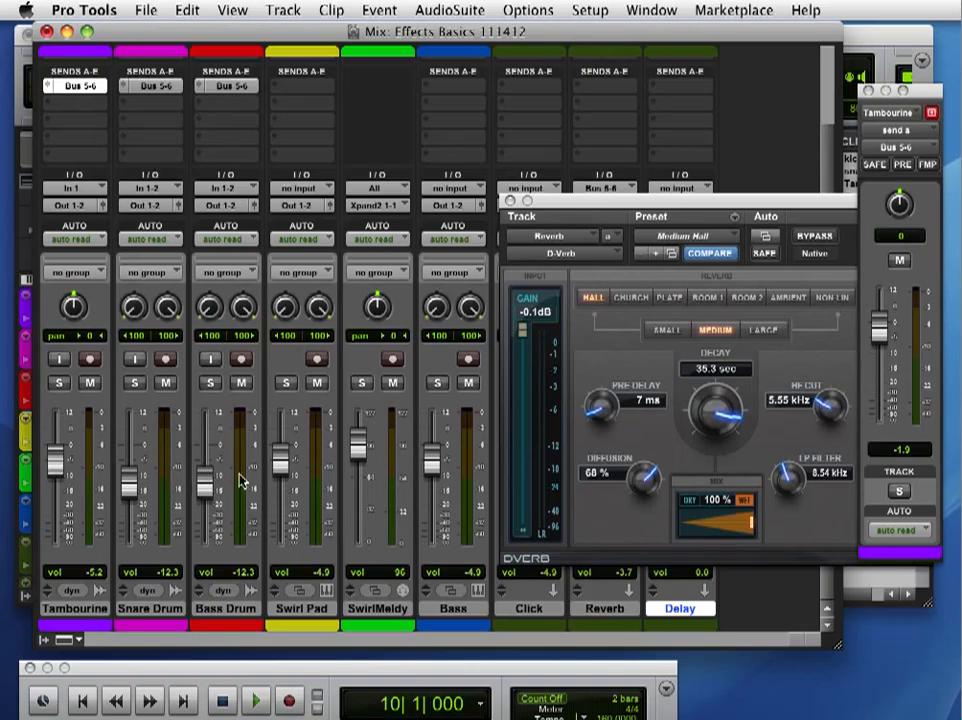
Move the D-Verb window clear of the mixer channels and raise the Snare Drum send level to -5.5 dB
{"action": "left_click_drag", "start_coordinate": [685, 206], "coordinate": [898, 621]}
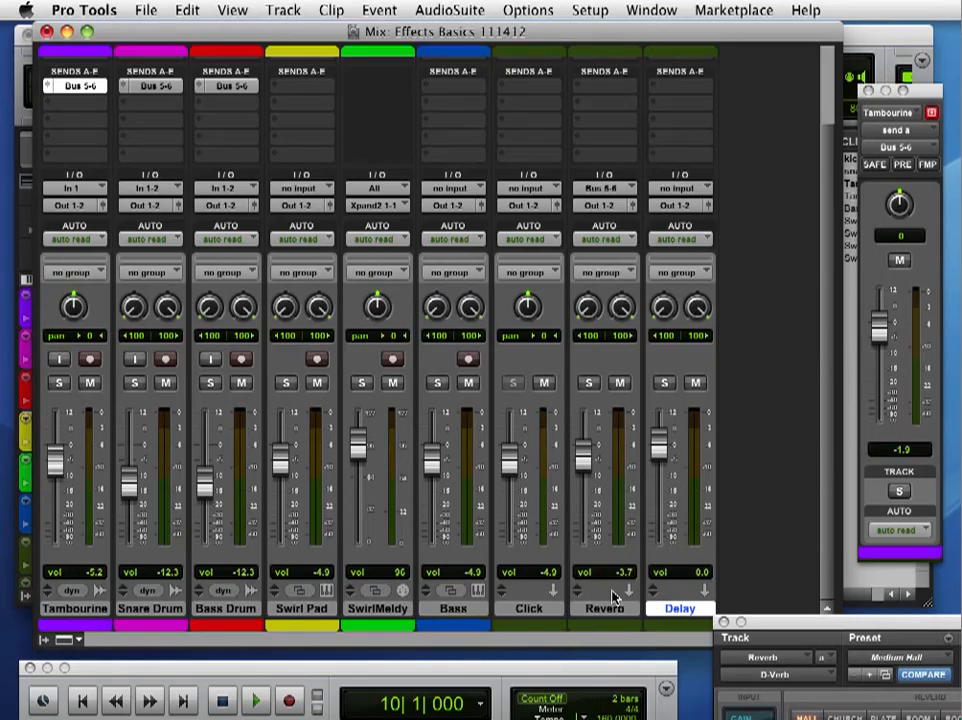
{"action": "left_click", "coordinate": [155, 87]}
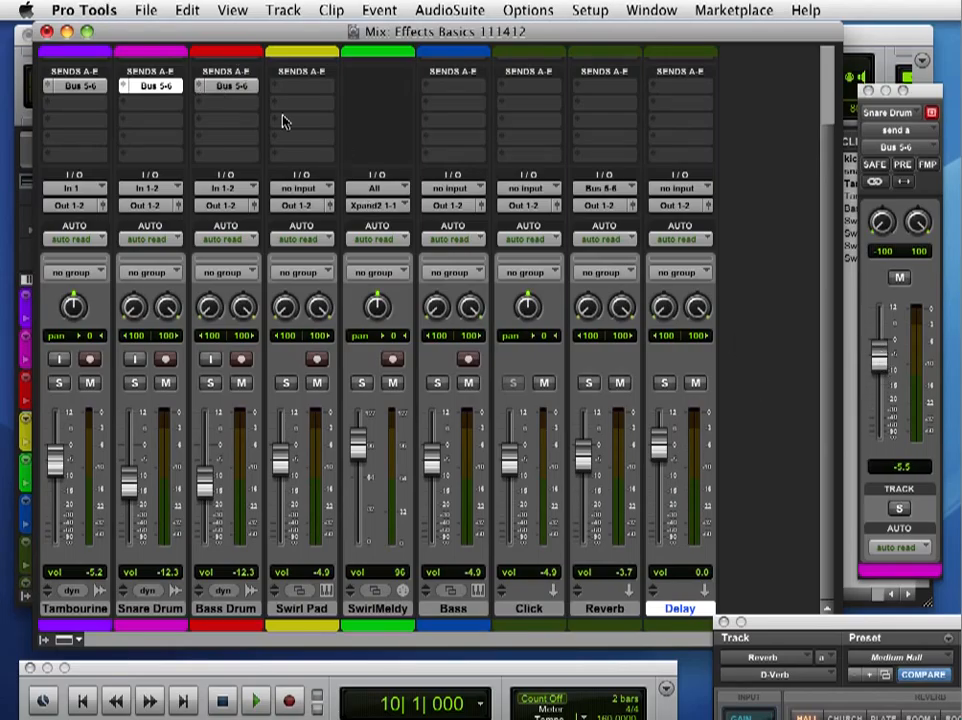
Raise the Bass Drum track's Bus 5-6 send level to -8.3 dB and audition the mix
{"action": "left_click", "coordinate": [230, 87]}
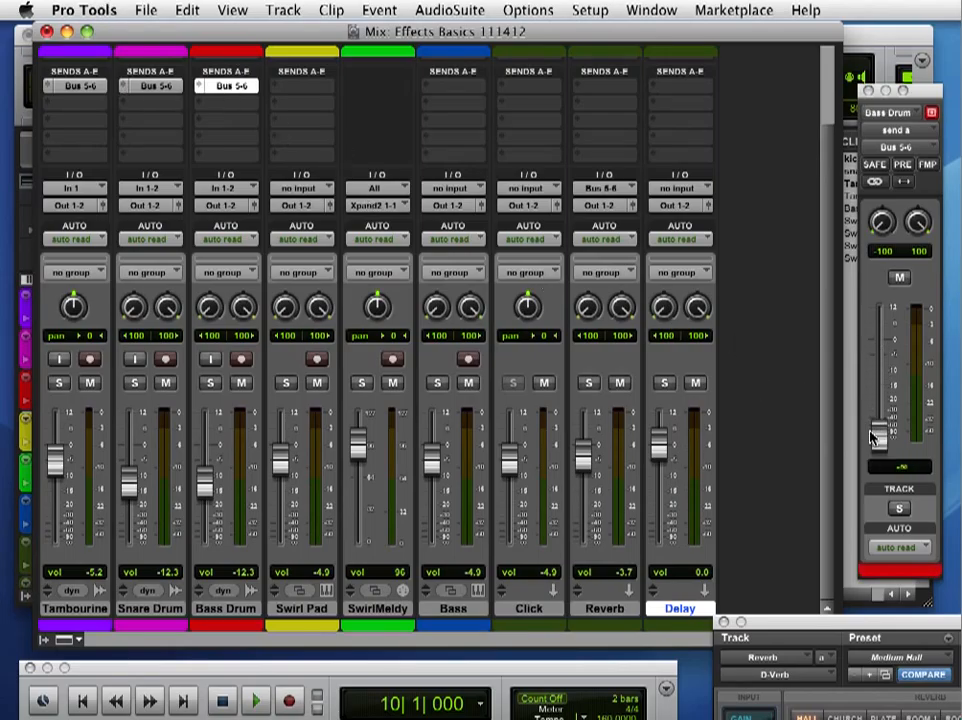
{"action": "left_click_drag", "start_coordinate": [876, 428], "coordinate": [876, 350]}
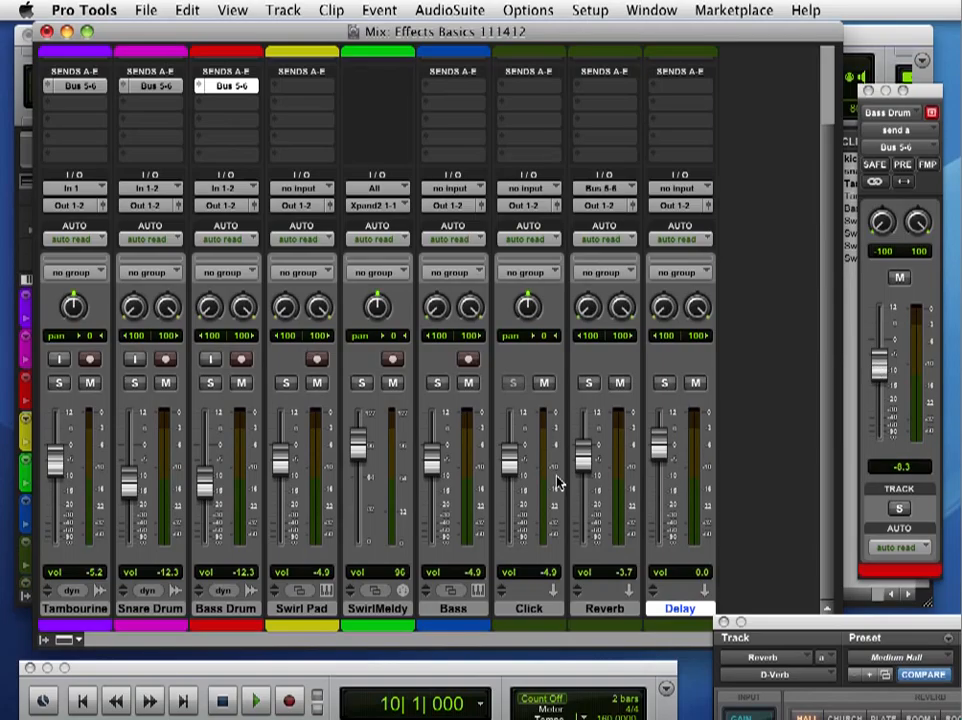
{"action": "key", "text": "space"}
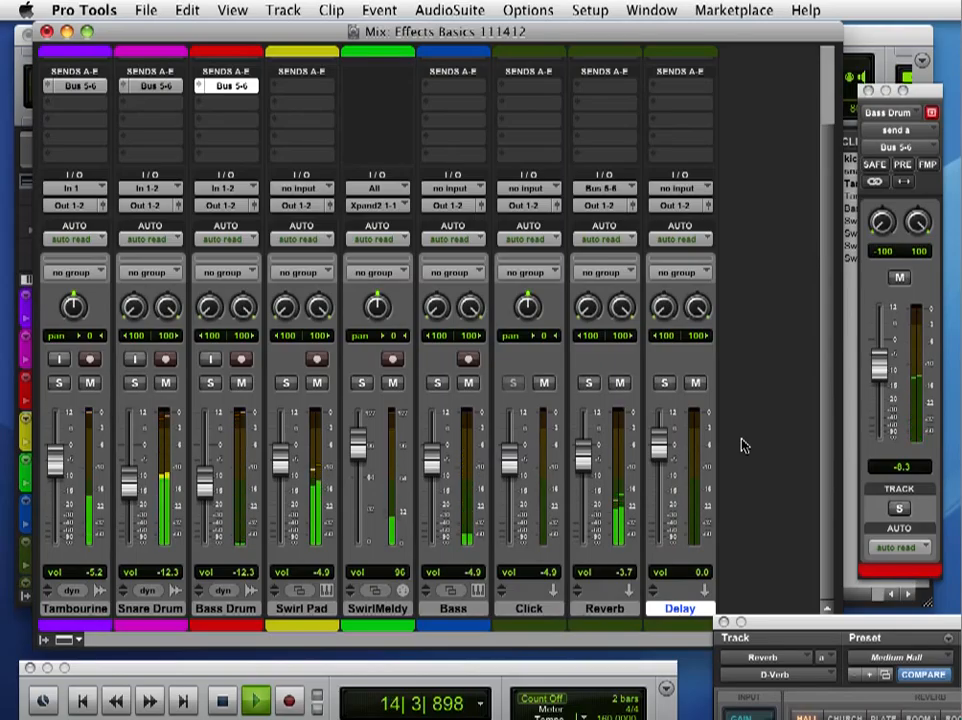
{"action": "key", "text": "space"}
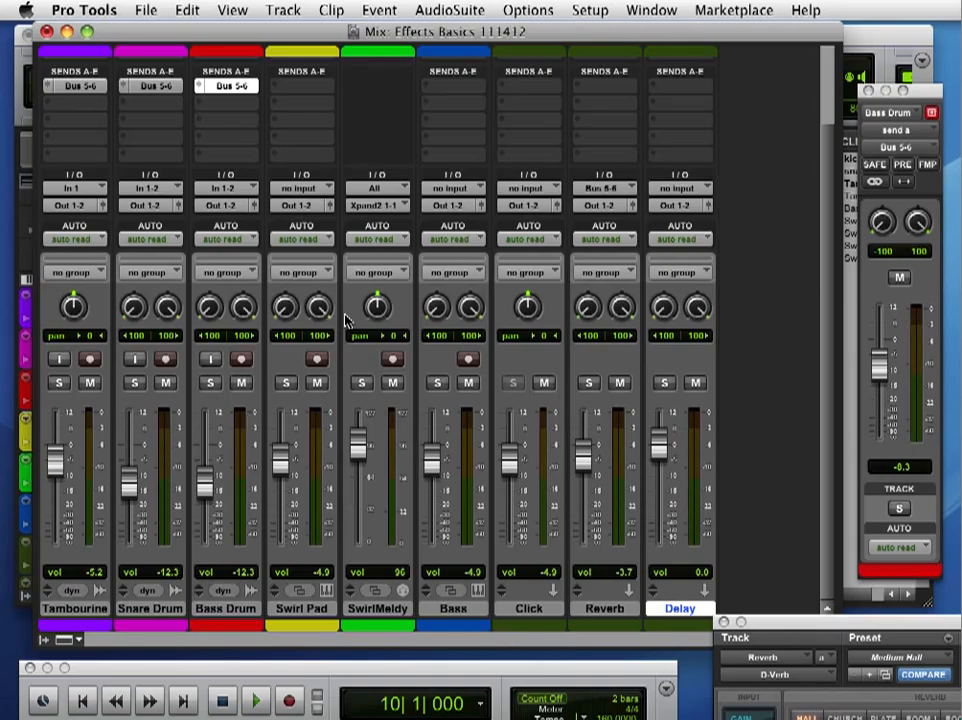
Show the Send A controls directly on the mixer channels and close the Bass Drum send window
{"action": "left_click", "coordinate": [916, 96]}
{"action": "left_click", "coordinate": [231, 10]}
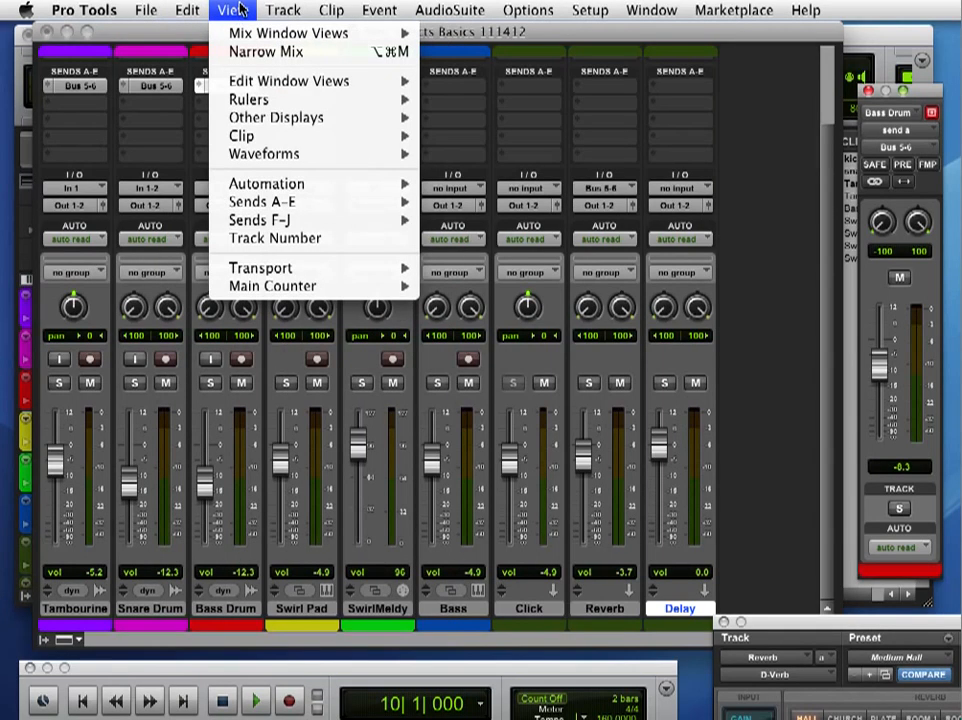
{"action": "mouse_move", "coordinate": [300, 202]}
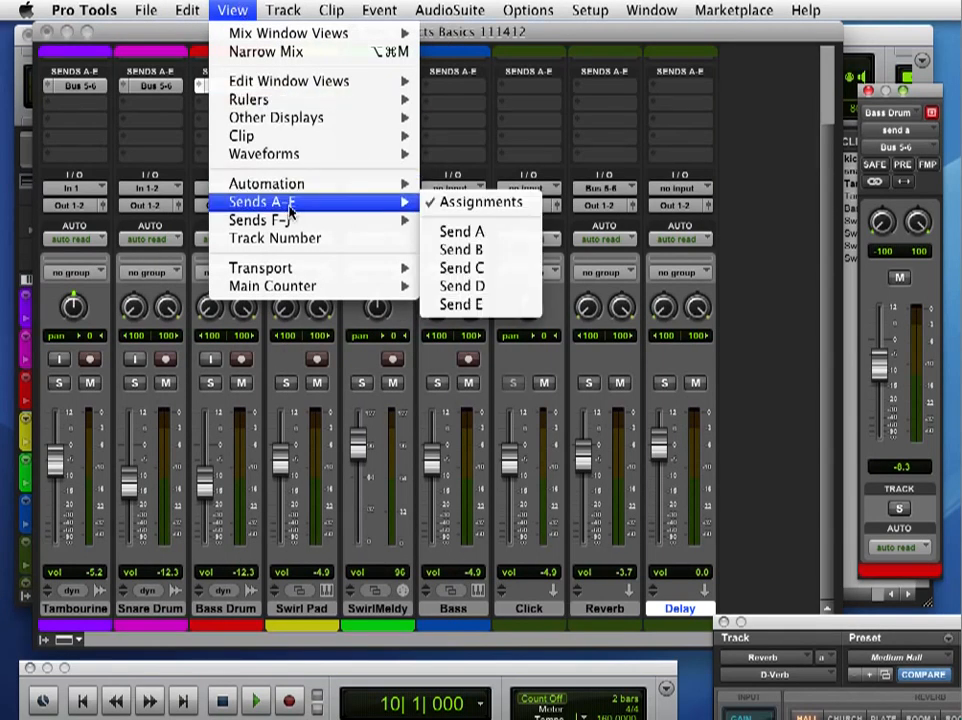
{"action": "left_click", "coordinate": [462, 232]}
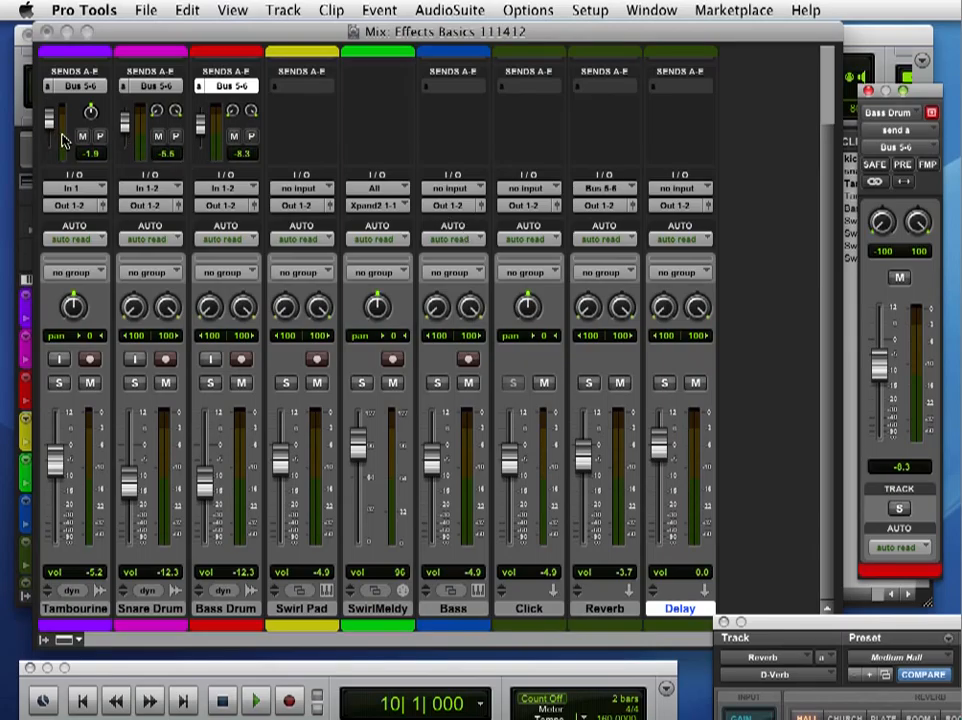
{"action": "left_click", "coordinate": [868, 91]}
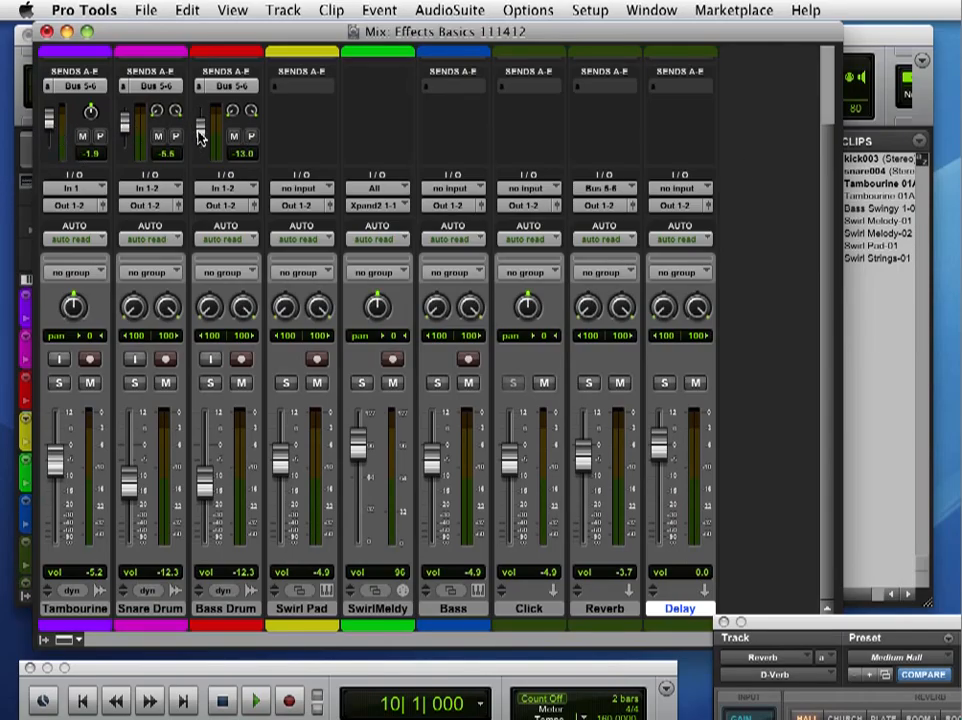
Lower the Bass Drum send to -21.4 dB and, during playback, raise the Reverb track's volume to 0.0 dB
{"action": "left_click_drag", "start_coordinate": [201, 122], "coordinate": [202, 145]}
{"action": "key", "text": "space"}
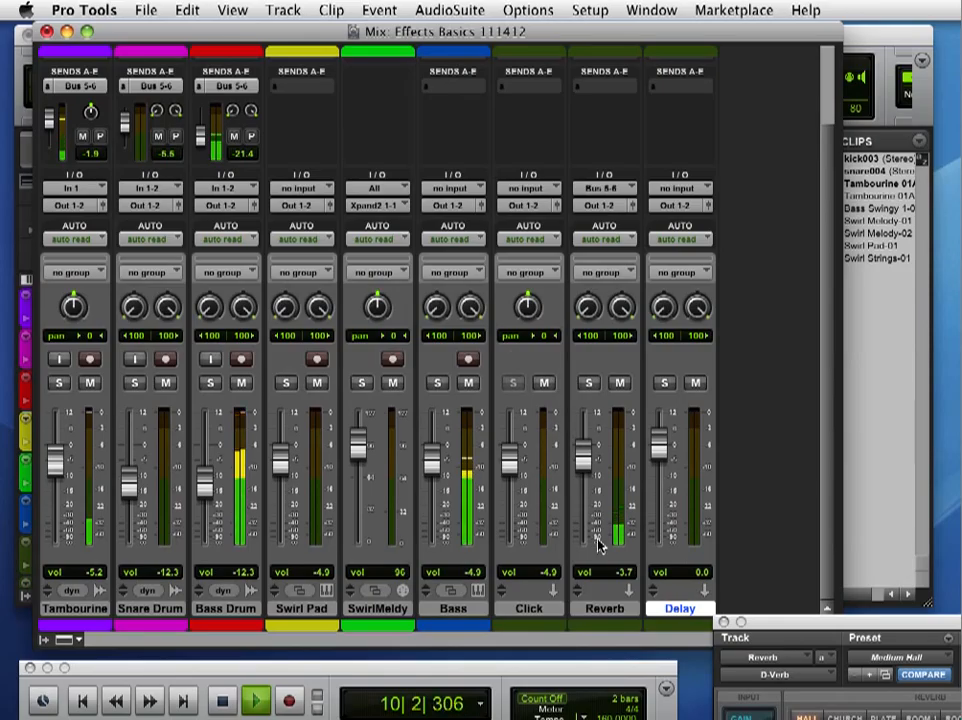
{"action": "left_click_drag", "start_coordinate": [585, 468], "coordinate": [581, 460]}
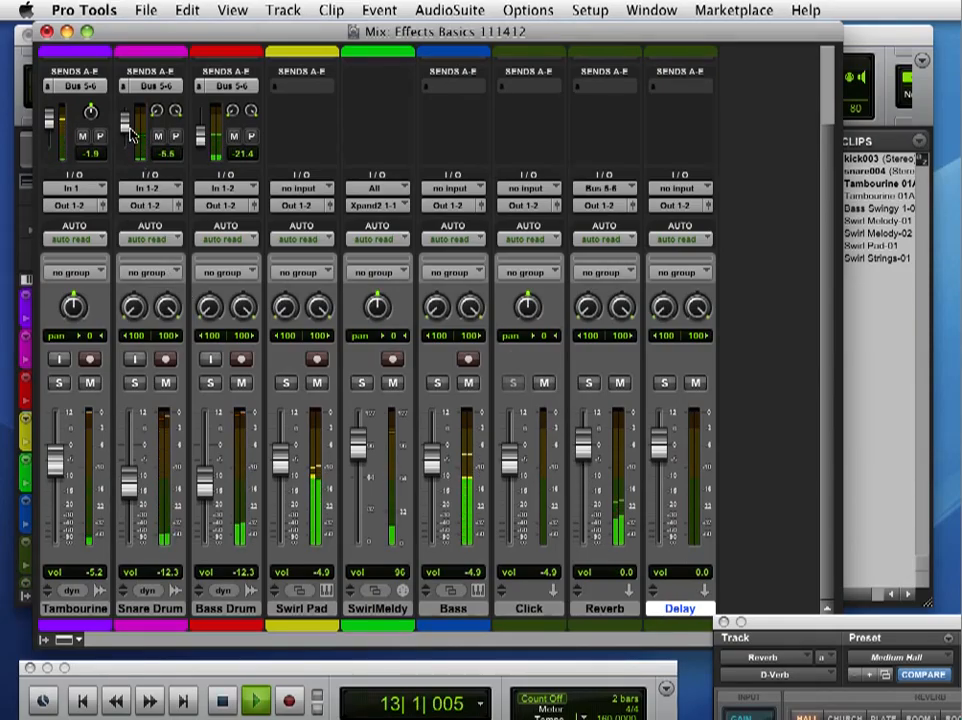
During playback, set the Snare Drum send to -1.9 dB and the Tambourine send to -13.0 dB
{"action": "left_click_drag", "start_coordinate": [128, 133], "coordinate": [128, 123]}
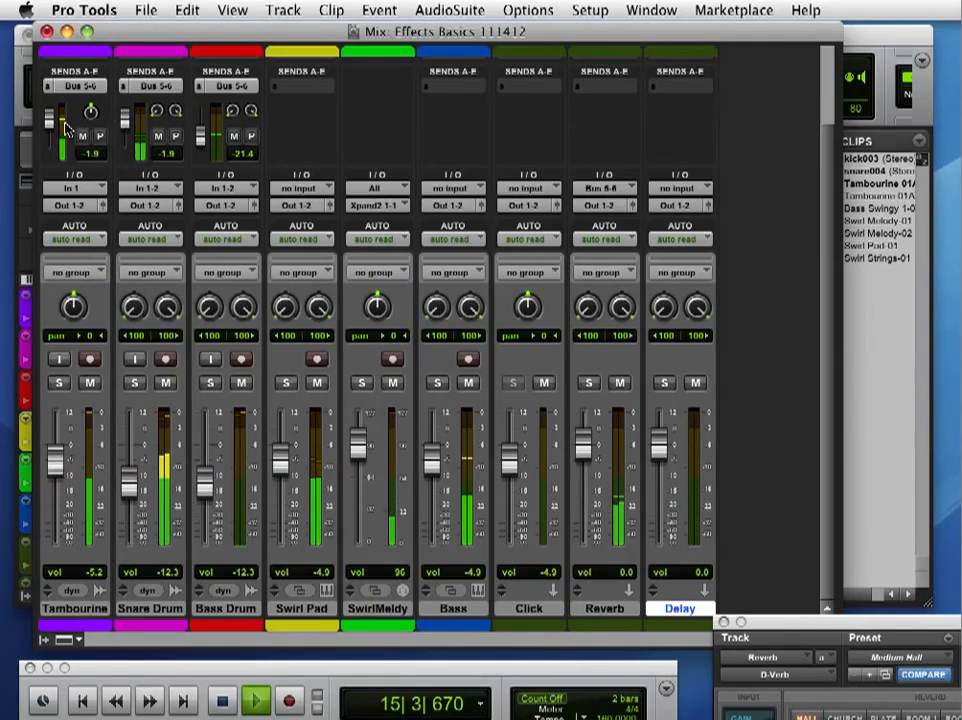
{"action": "left_click_drag", "start_coordinate": [49, 128], "coordinate": [50, 137]}
{"action": "key", "text": "space"}
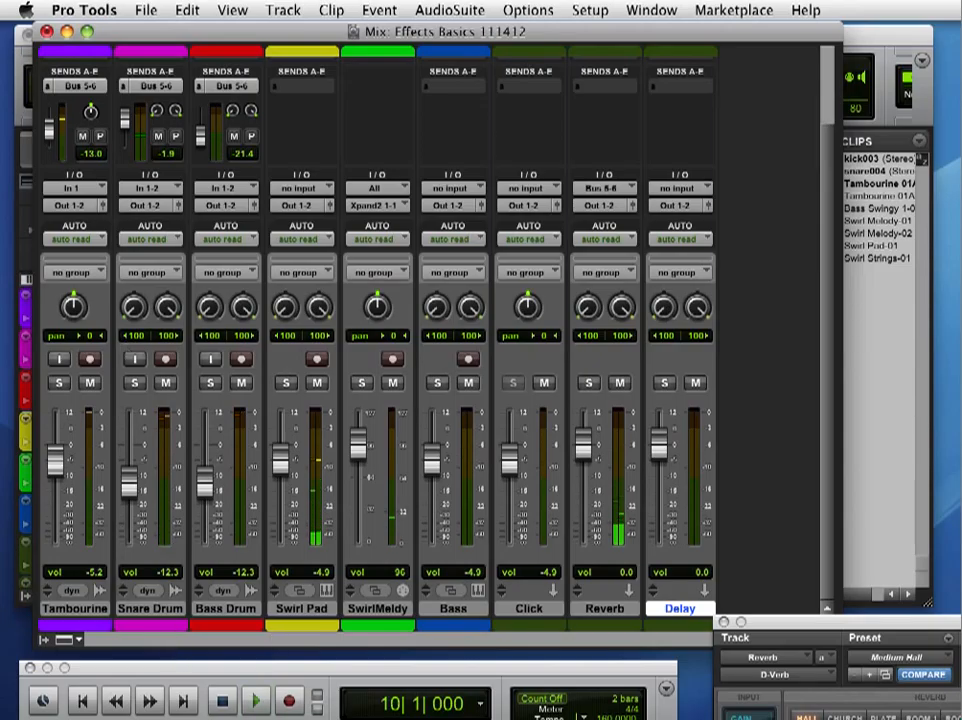
Solo the Tambourine, Snare Drum, Bass Drum and Reverb tracks
{"action": "left_click", "coordinate": [836, 622]}
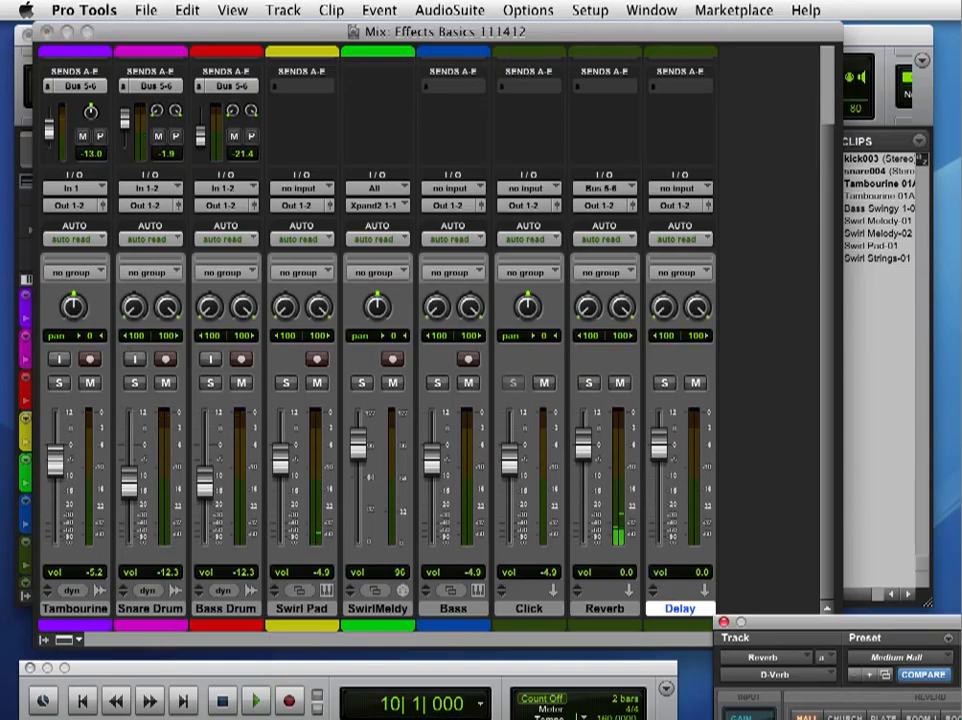
{"action": "left_click", "coordinate": [59, 383]}
{"action": "left_click", "coordinate": [135, 383]}
{"action": "left_click", "coordinate": [210, 383]}
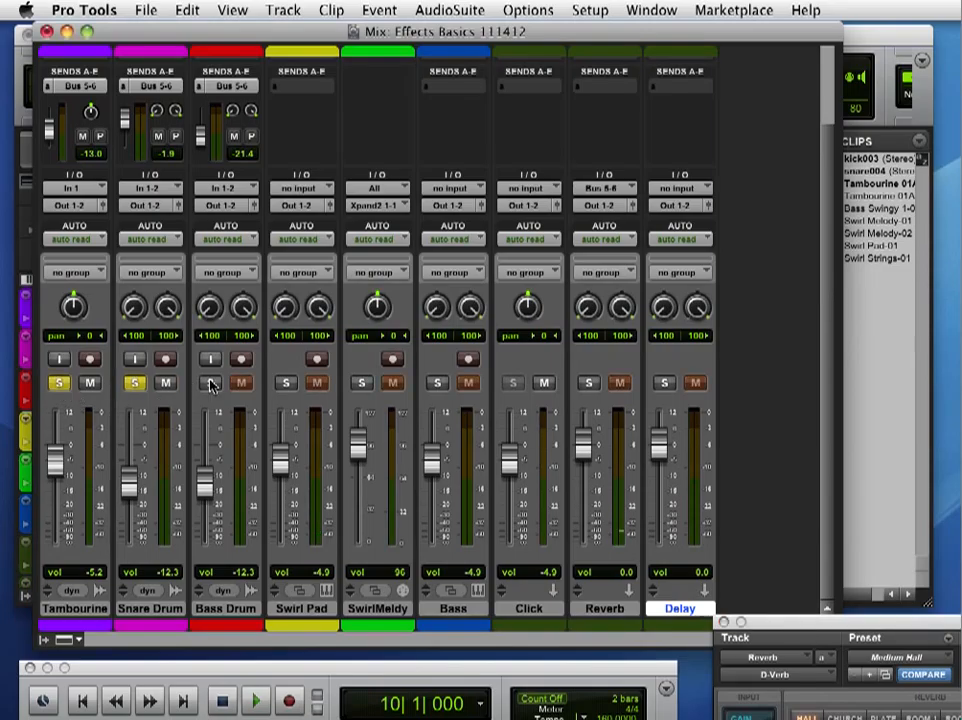
{"action": "left_click", "coordinate": [588, 383]}
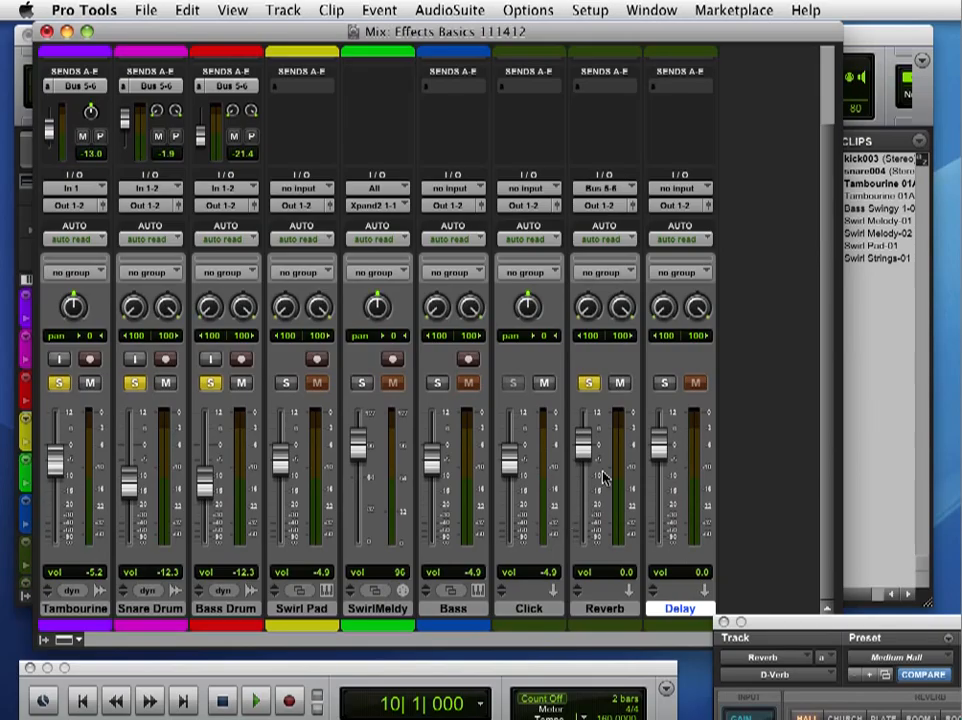
Play the soloed tracks, pulling the Reverb track's volume fully down and raising it to +2.1 dB to compare
{"action": "key", "text": "space"}
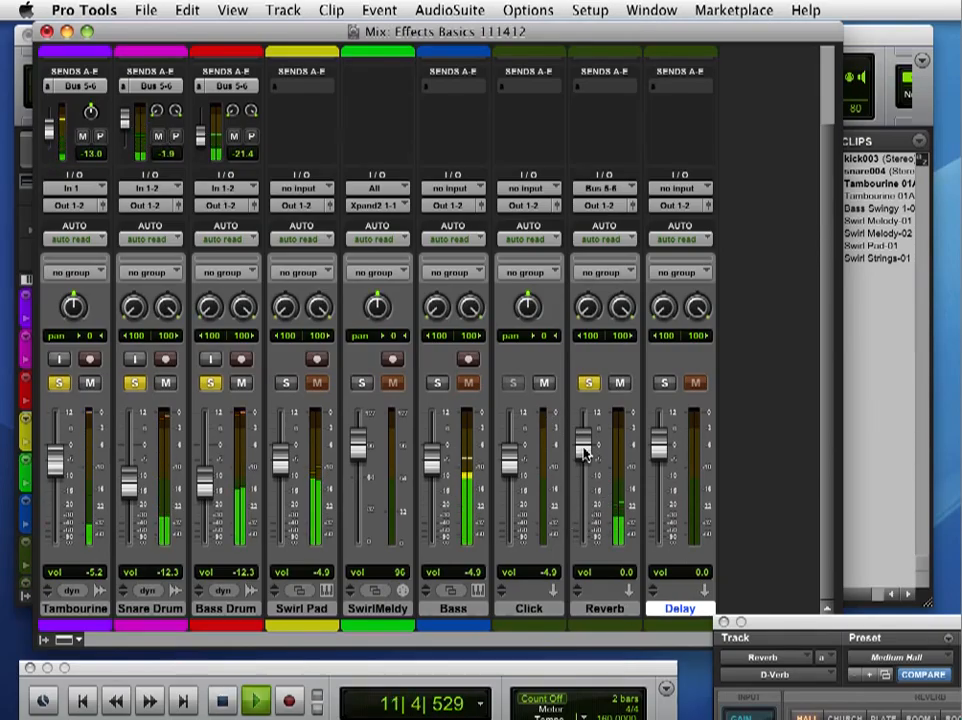
{"action": "left_click_drag", "start_coordinate": [582, 446], "coordinate": [585, 592]}
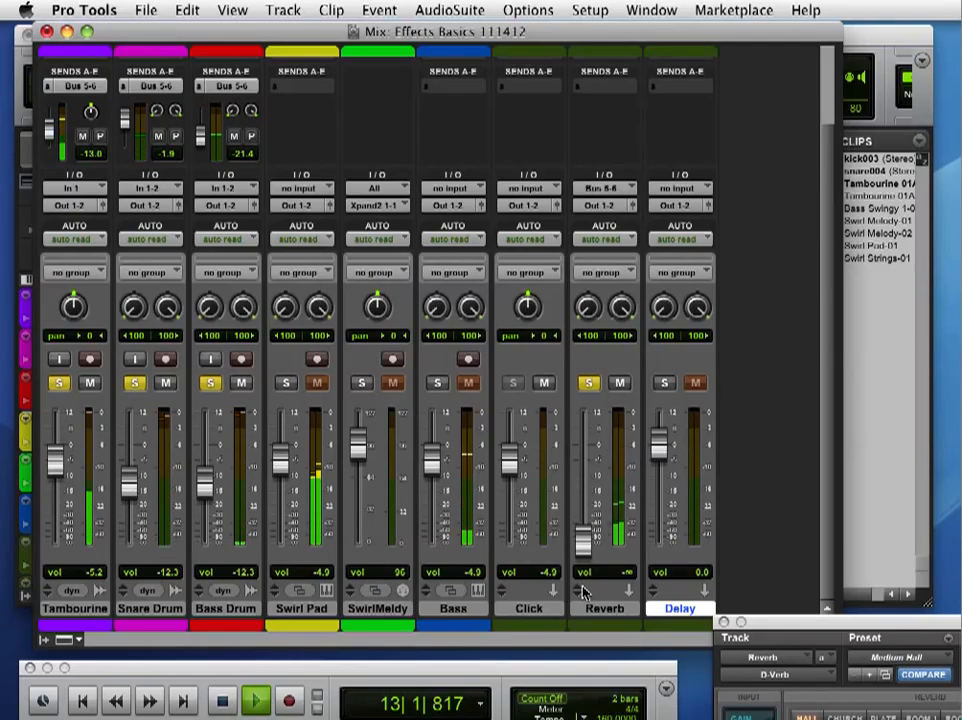
{"action": "left_click_drag", "start_coordinate": [583, 540], "coordinate": [590, 453]}
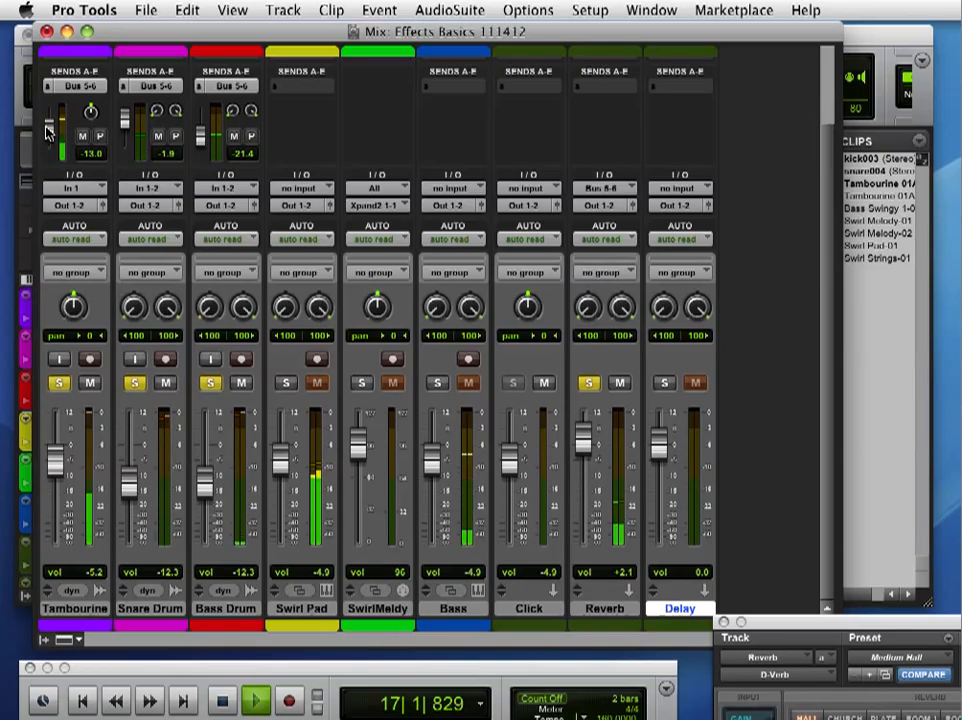
{"action": "key", "text": "space"}
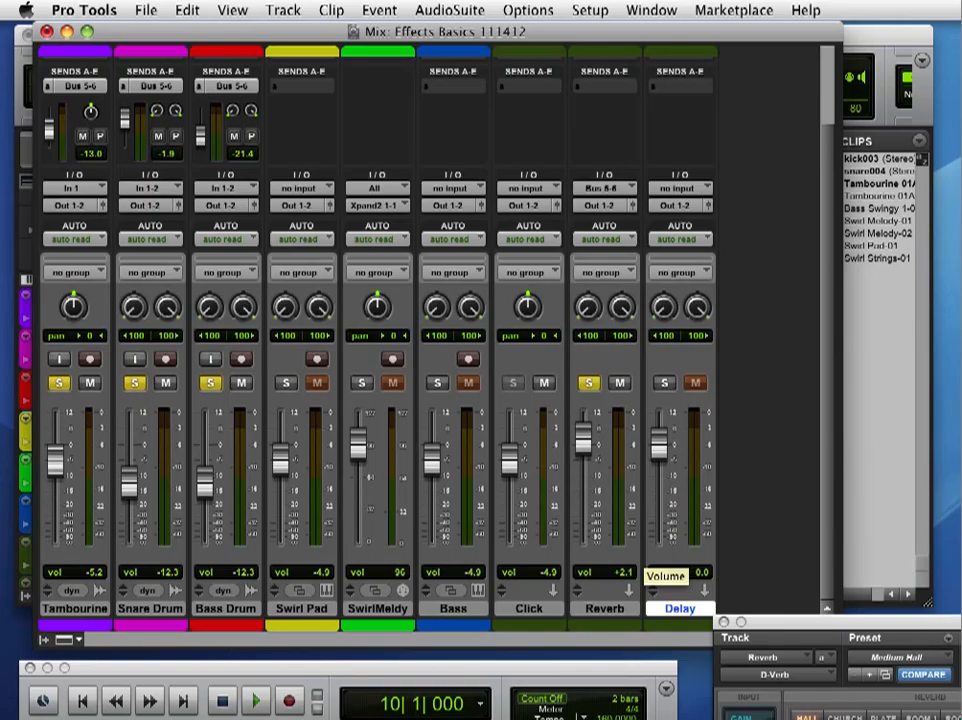
Bring the D-Verb plug-in window further into view and close it
{"action": "left_click_drag", "start_coordinate": [915, 626], "coordinate": [838, 461]}
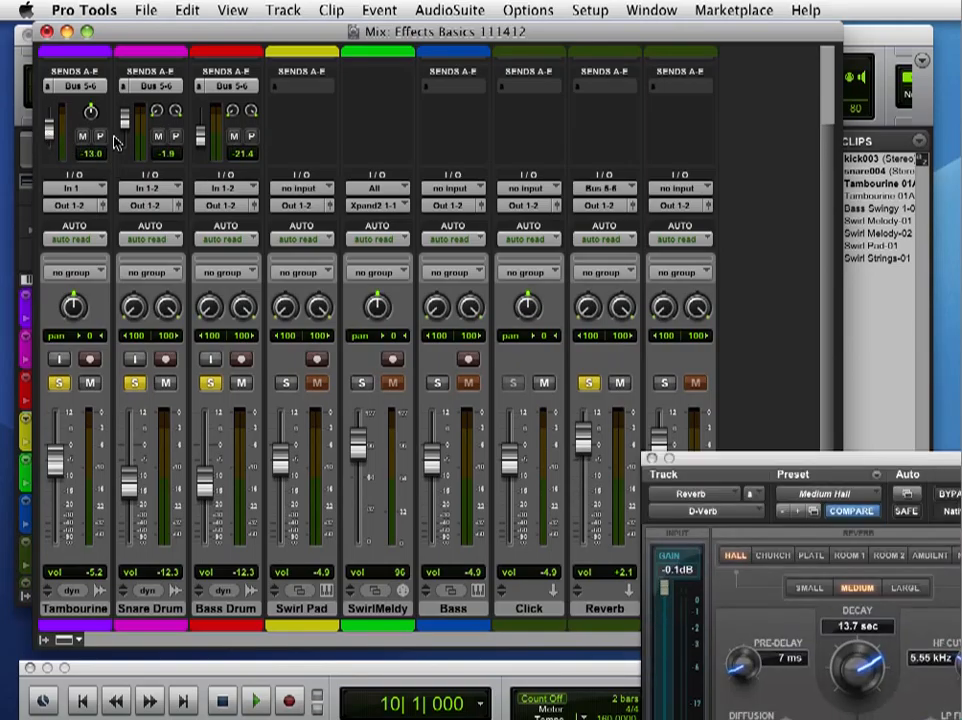
{"action": "left_click", "coordinate": [651, 459]}
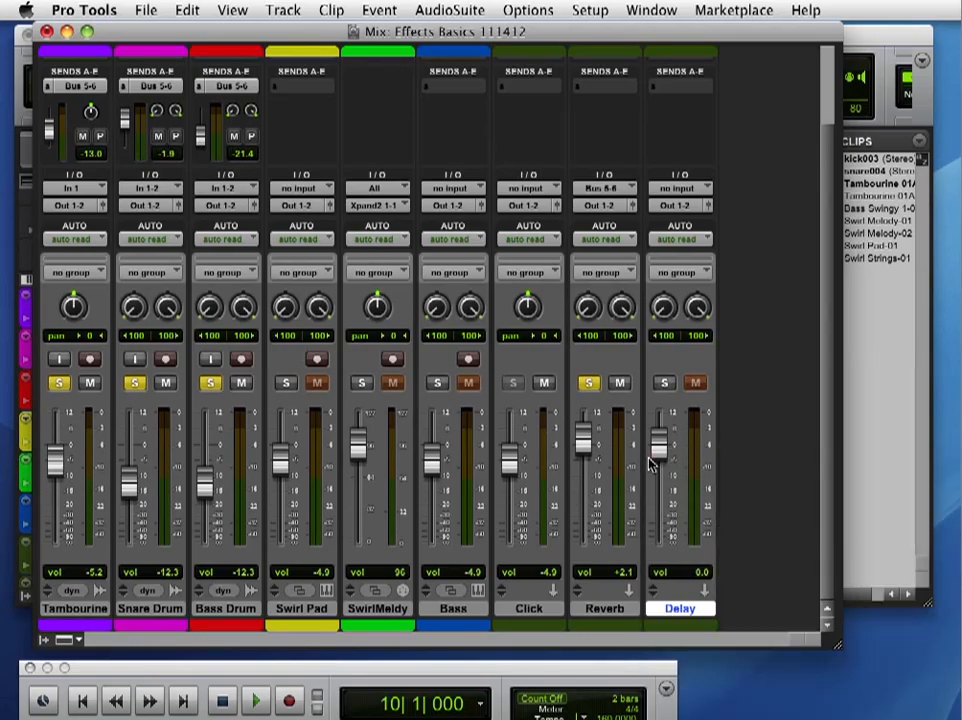